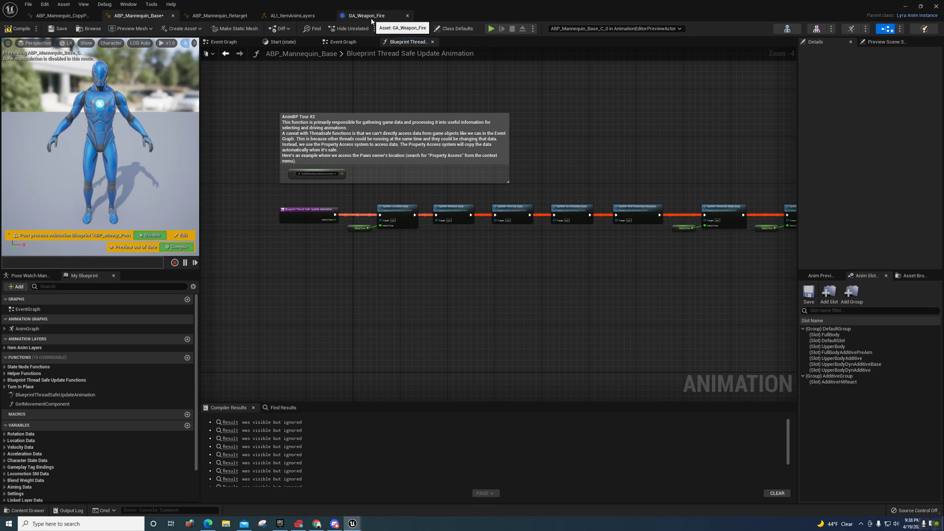
Step: Examine the AnimBP Tour #2 comment and the entry node of the Blueprint Thread Safe Update Animation function in ABP_Mannequin_Base
{"action": "right_click_drag", "start_coordinate": [319, 241], "coordinate": [322, 248]}
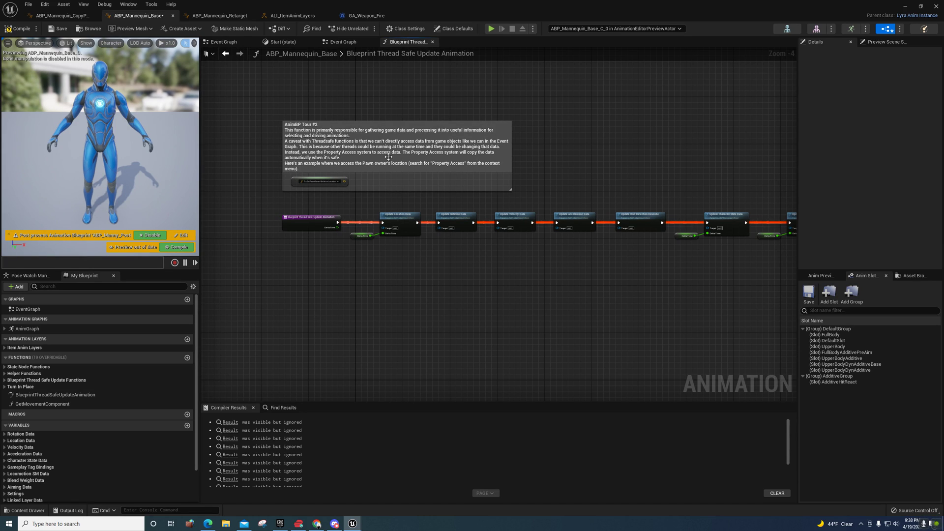
{"action": "right_click_drag", "start_coordinate": [400, 264], "coordinate": [371, 240]}
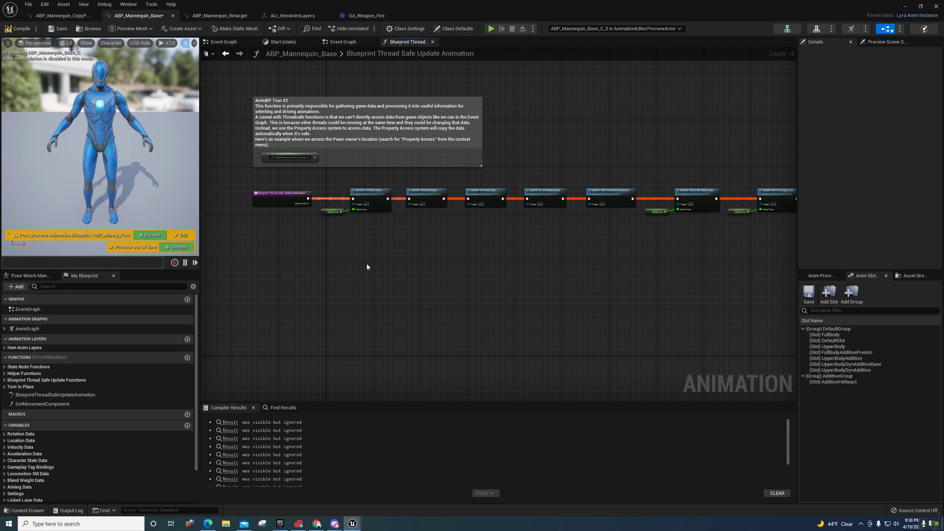
{"action": "right_click_drag", "start_coordinate": [367, 267], "coordinate": [412, 281]}
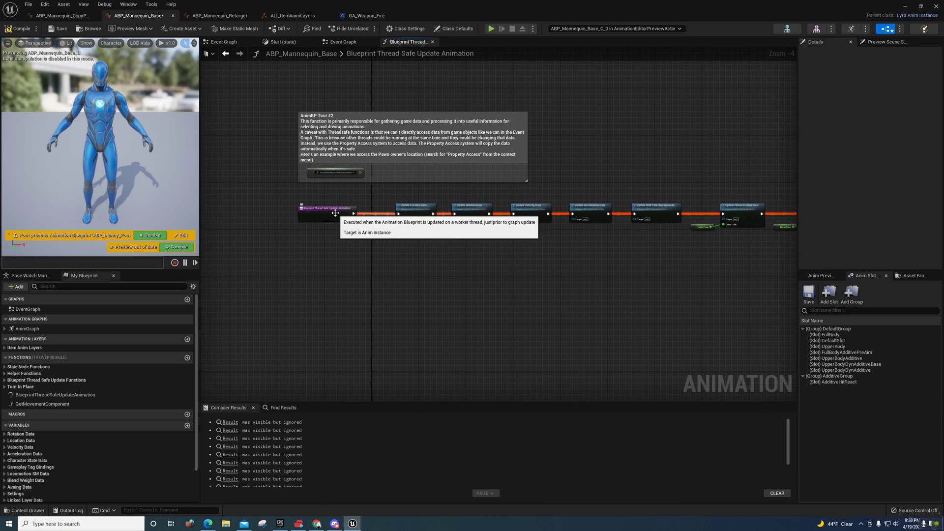
{"action": "scroll", "coordinate": [286, 244], "scroll_direction": "up", "scroll_amount": 4}
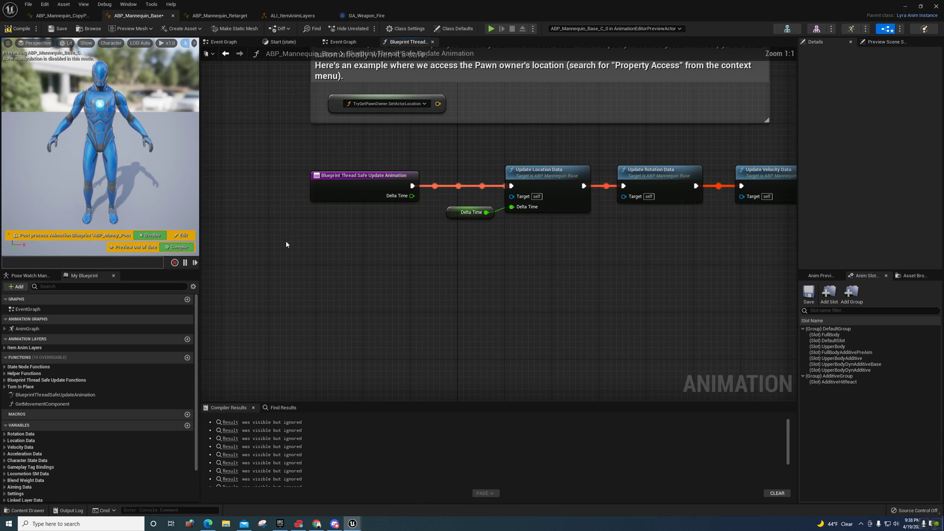
{"action": "right_click_drag", "start_coordinate": [354, 217], "coordinate": [314, 278]}
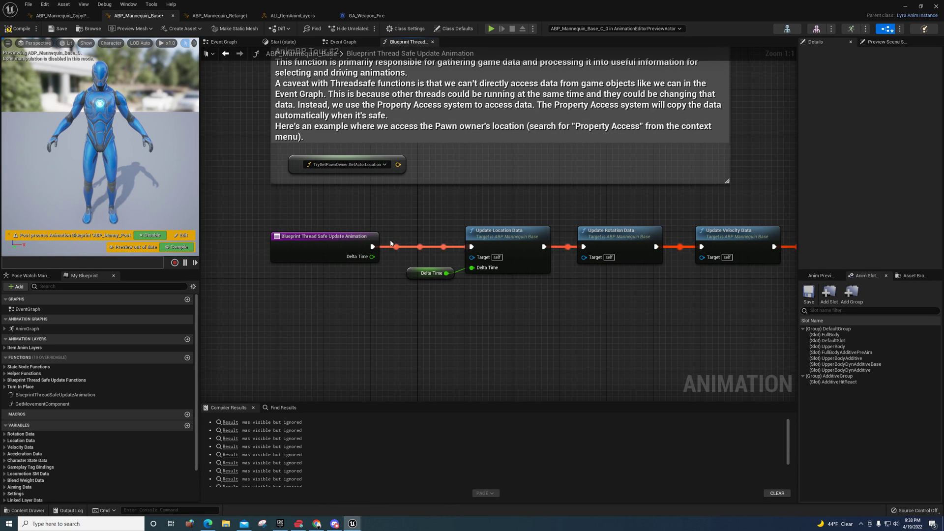
{"action": "right_click_drag", "start_coordinate": [387, 228], "coordinate": [364, 205]}
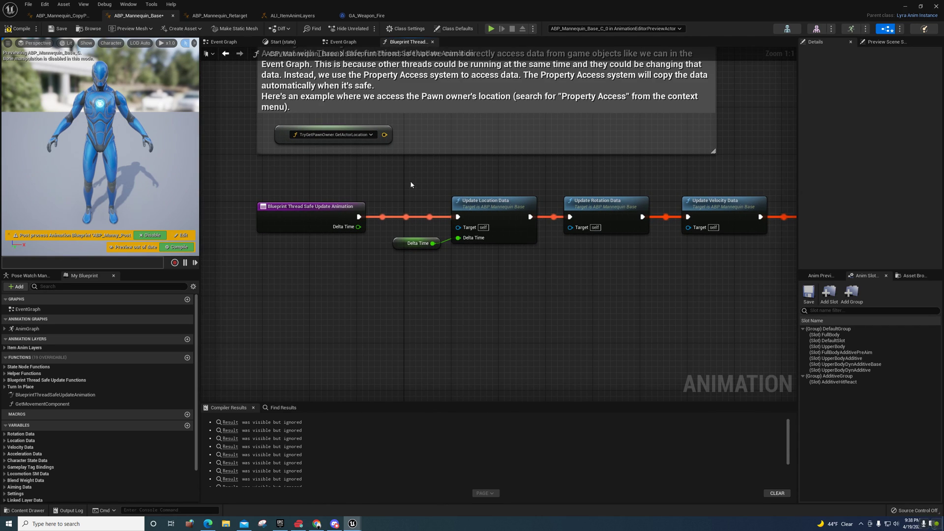
{"action": "right_click_drag", "start_coordinate": [411, 184], "coordinate": [373, 193]}
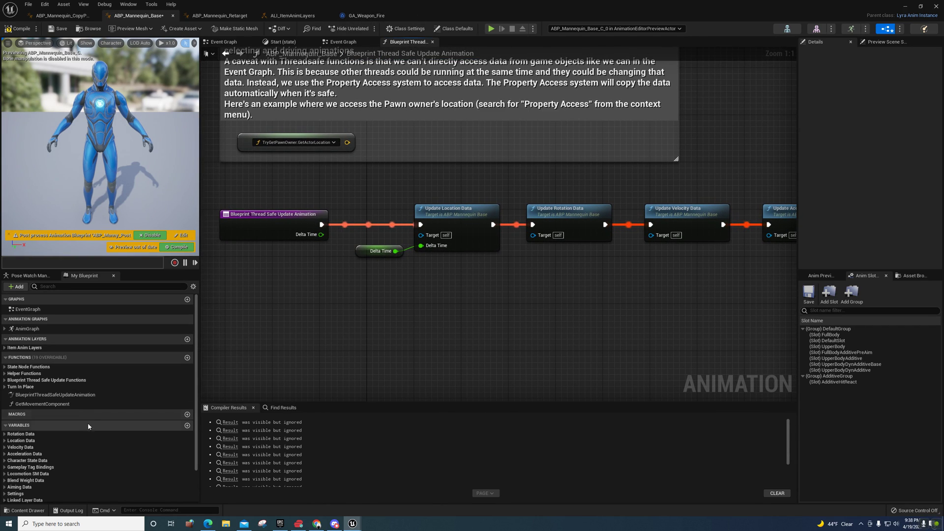
{"action": "left_click", "coordinate": [53, 396]}
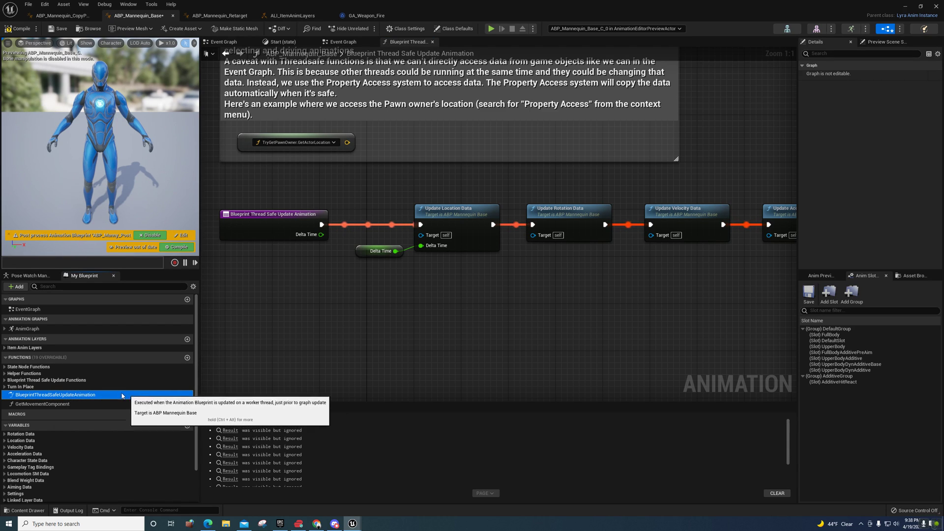
Step: Review the overridable functions of ABP_Mannequin_CopyPose, including Blueprint Thread Safe Update Animation
{"action": "left_click", "coordinate": [62, 15]}
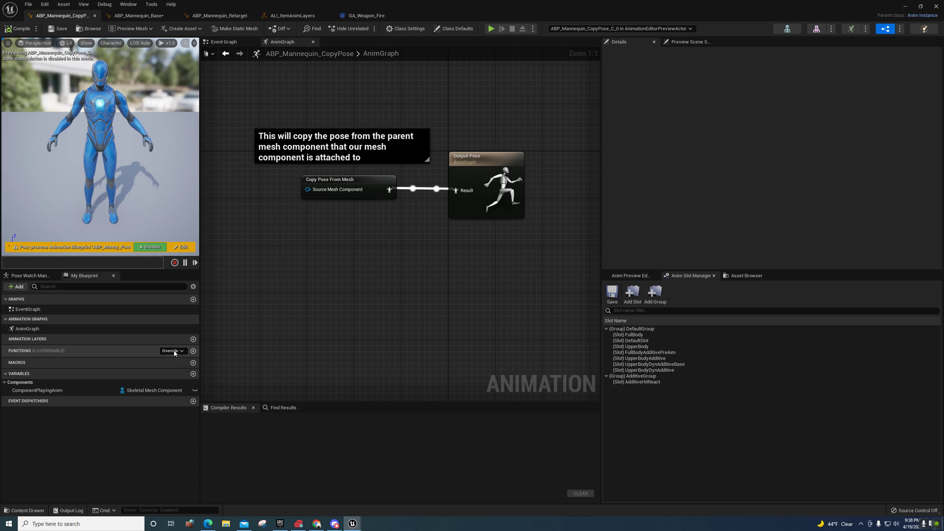
{"action": "left_click", "coordinate": [173, 351]}
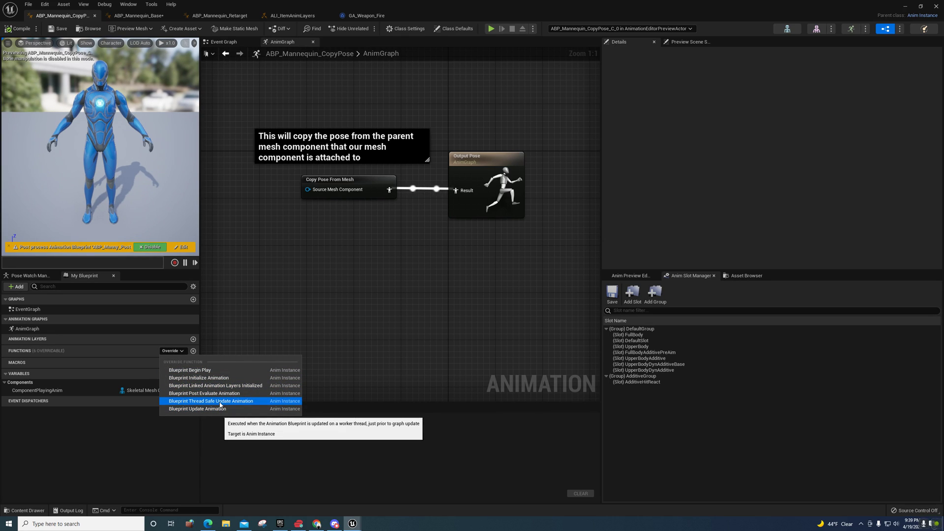
{"action": "right_click_drag", "start_coordinate": [254, 308], "coordinate": [251, 265]}
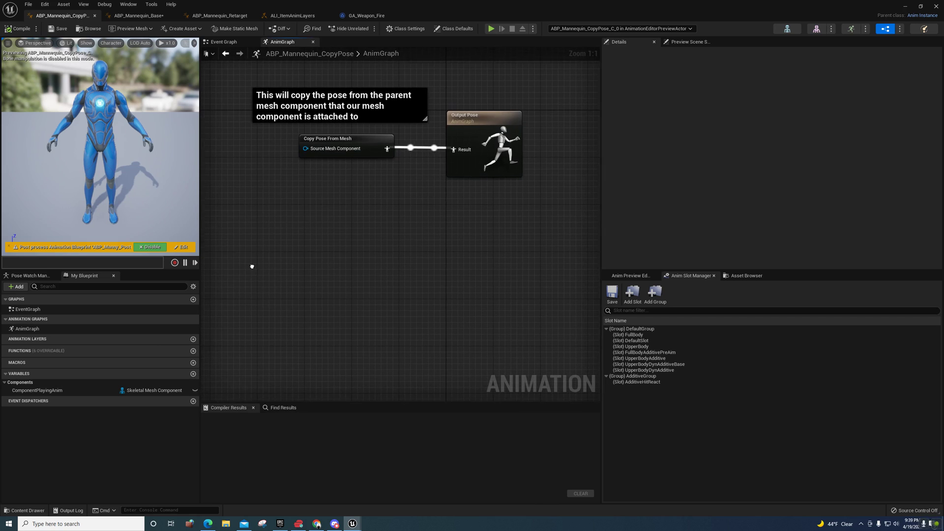
Step: Return to ABP_Mannequin_Base and examine the chain of update functions from Update Location Data through Update Character State Data
{"action": "left_click", "coordinate": [124, 18]}
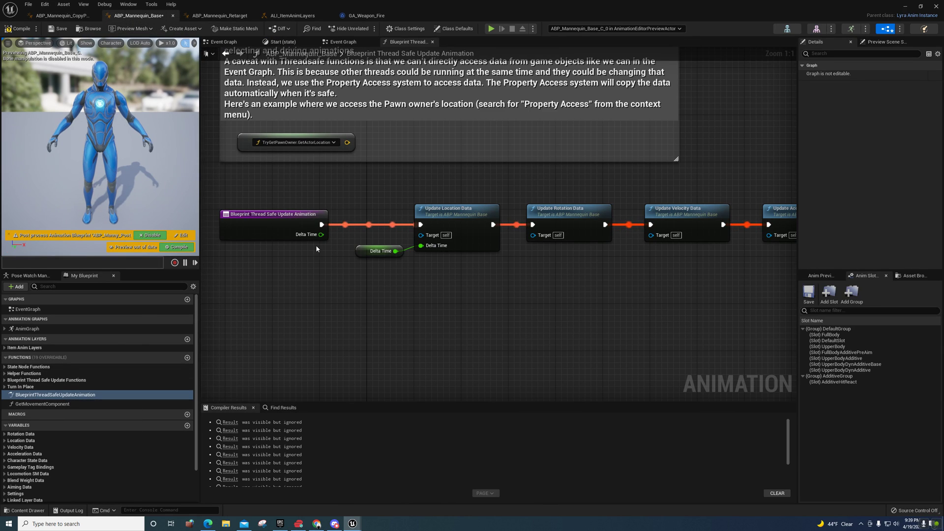
{"action": "right_click_drag", "start_coordinate": [363, 289], "coordinate": [237, 277]}
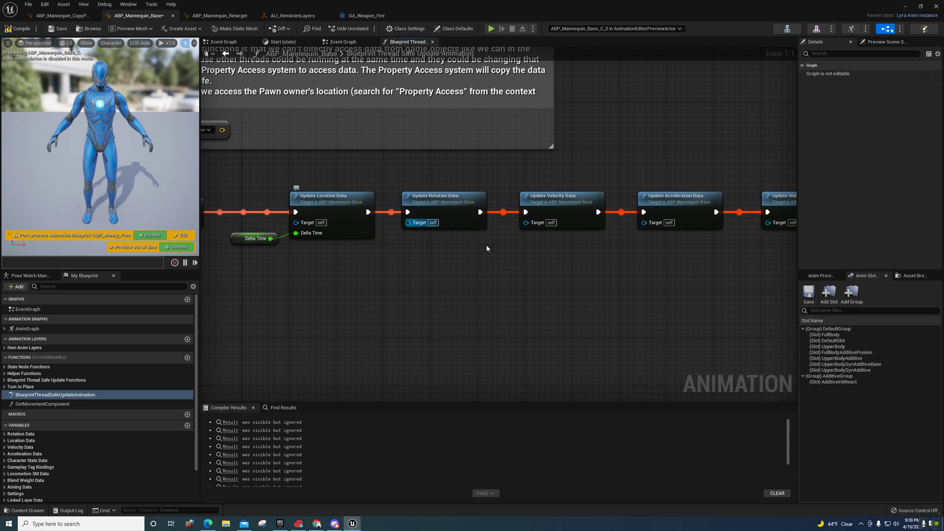
{"action": "right_click_drag", "start_coordinate": [544, 274], "coordinate": [401, 270]}
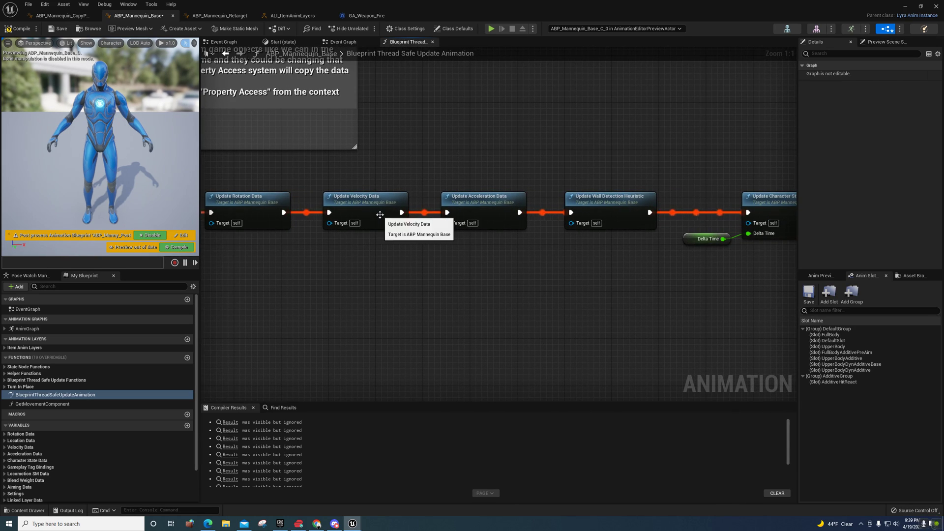
{"action": "right_click_drag", "start_coordinate": [489, 247], "coordinate": [339, 254]}
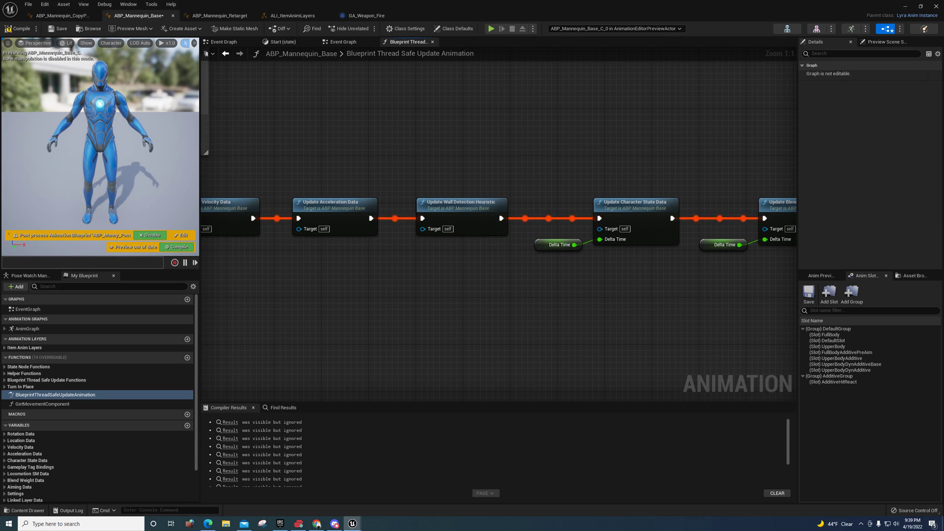
{"action": "right_click_drag", "start_coordinate": [554, 277], "coordinate": [375, 273]}
{"action": "right_click_drag", "start_coordinate": [598, 270], "coordinate": [796, 246]}
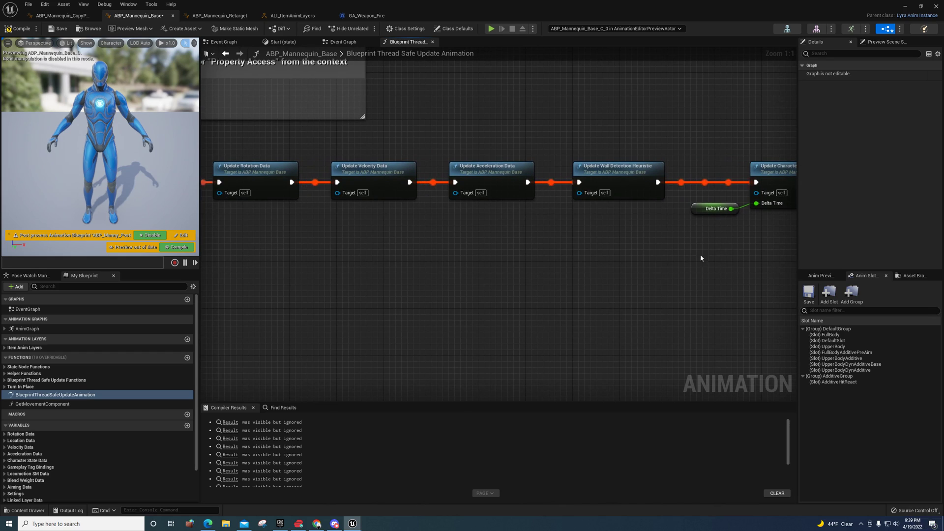
{"action": "right_click_drag", "start_coordinate": [369, 278], "coordinate": [337, 318]}
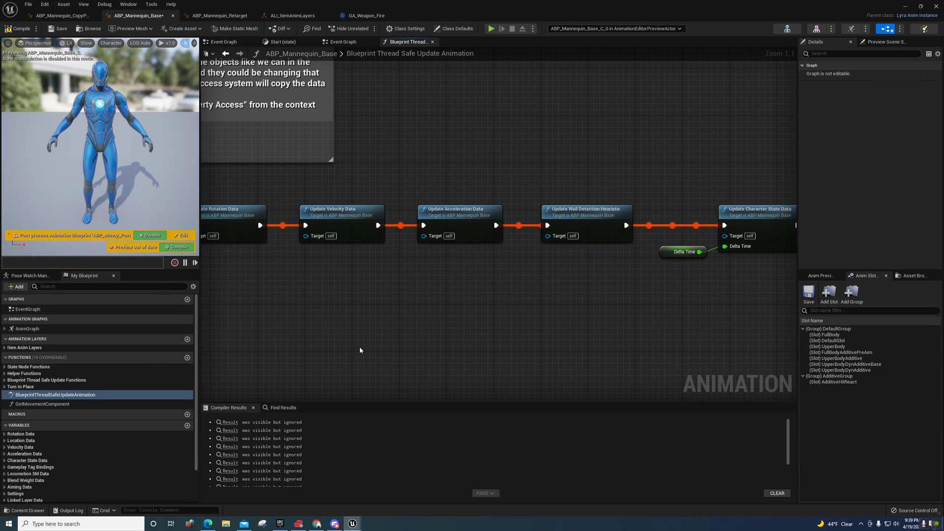
{"action": "right_click_drag", "start_coordinate": [339, 331], "coordinate": [472, 301]}
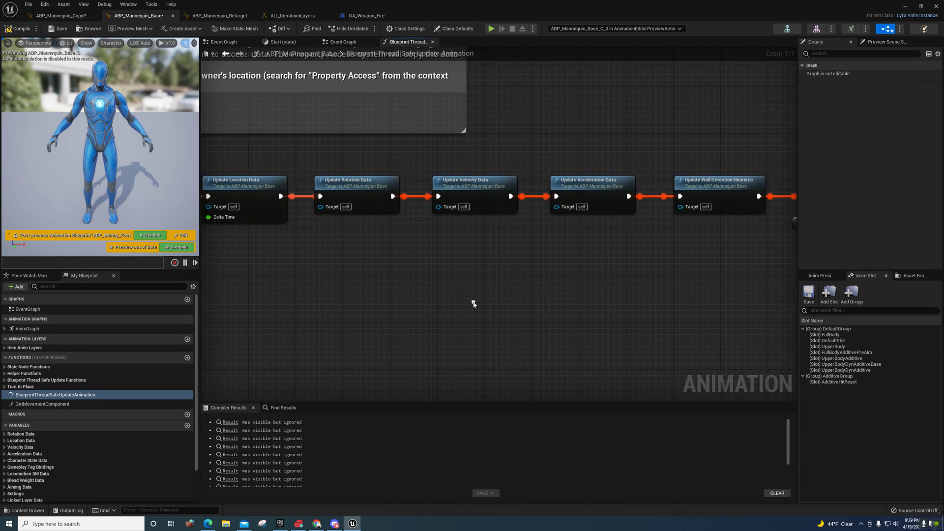
Step: Open the Event Graph of ABP_Mannequin_Base and read the AnimBP Tour #1 comment
{"action": "left_click", "coordinate": [41, 330]}
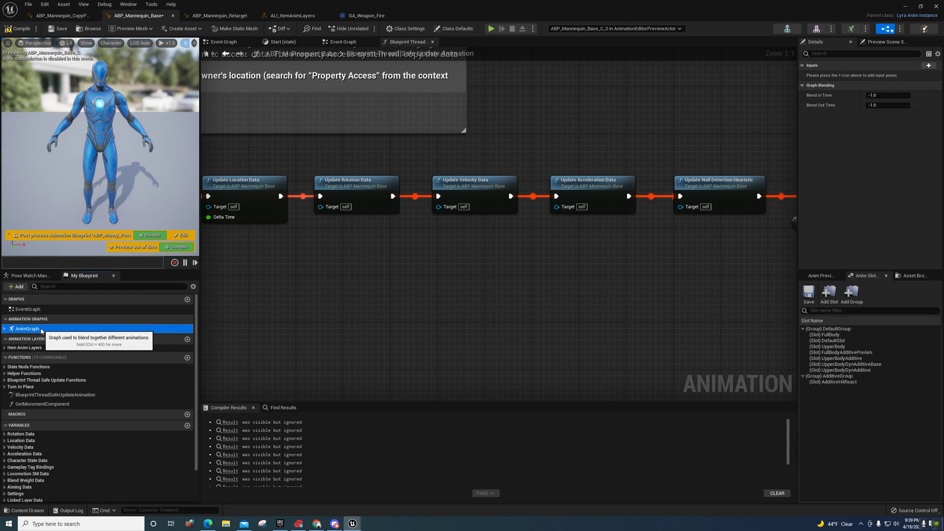
{"action": "double_click", "coordinate": [24, 308]}
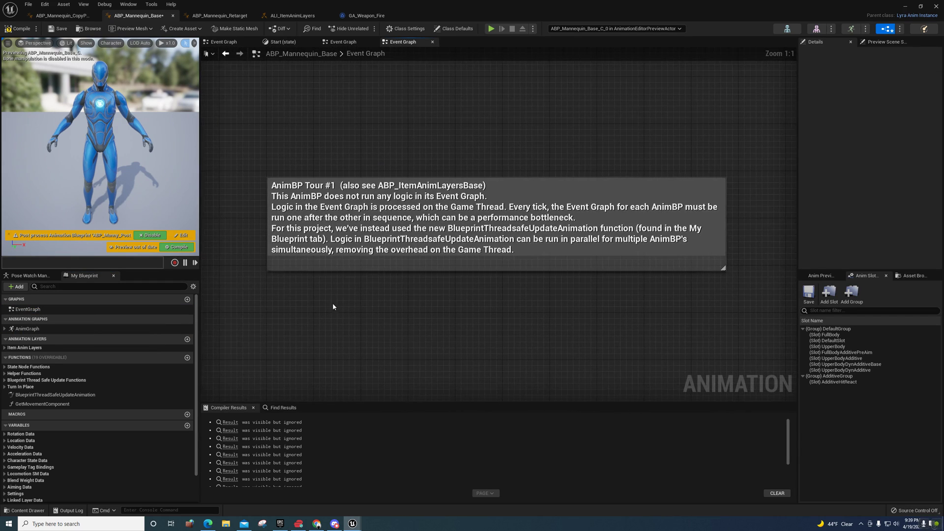
{"action": "right_click_drag", "start_coordinate": [309, 249], "coordinate": [264, 200]}
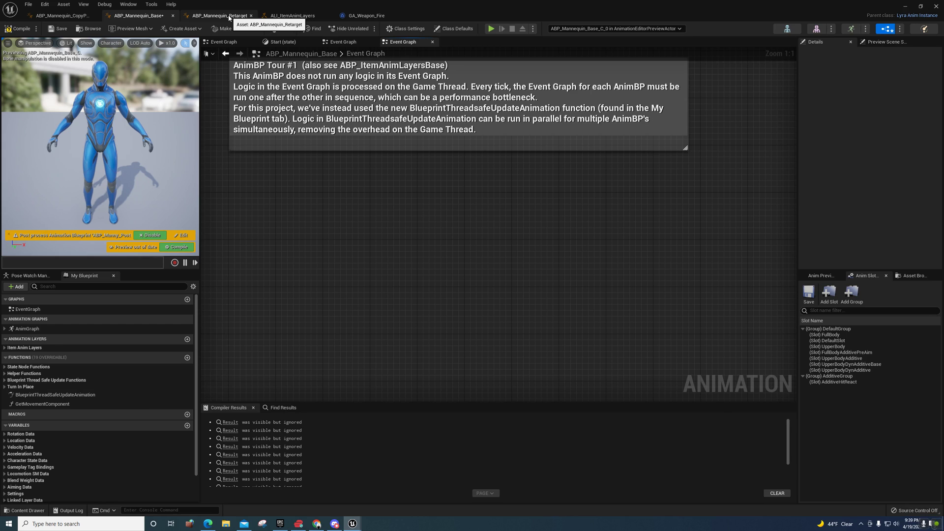
Step: Switch to ABP_Mannequin_Retarget and view the Event Blueprint Update Animation logic in its Event Graph
{"action": "left_click", "coordinate": [230, 16]}
{"action": "right_click_drag", "start_coordinate": [221, 317], "coordinate": [277, 320]}
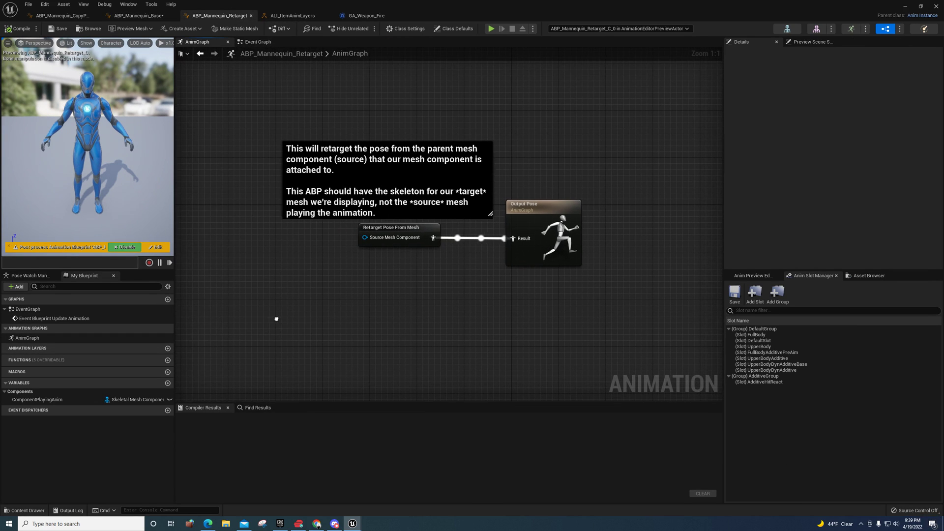
{"action": "double_click", "coordinate": [49, 318]}
{"action": "right_click_drag", "start_coordinate": [512, 316], "coordinate": [274, 285]}
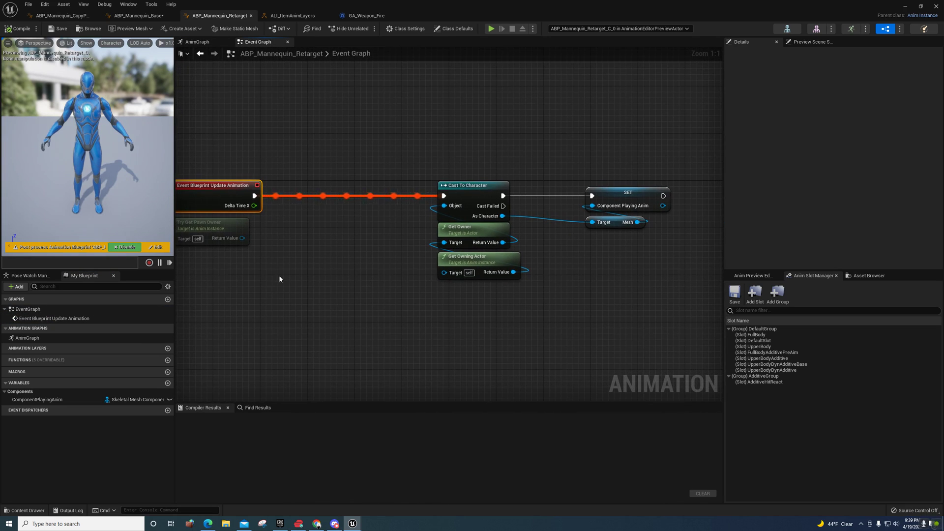
Step: Inspect the Retarget Pose From Mesh node in the AnimGraph, including its details and the available IK Retargeter assets
{"action": "left_click", "coordinate": [199, 54]}
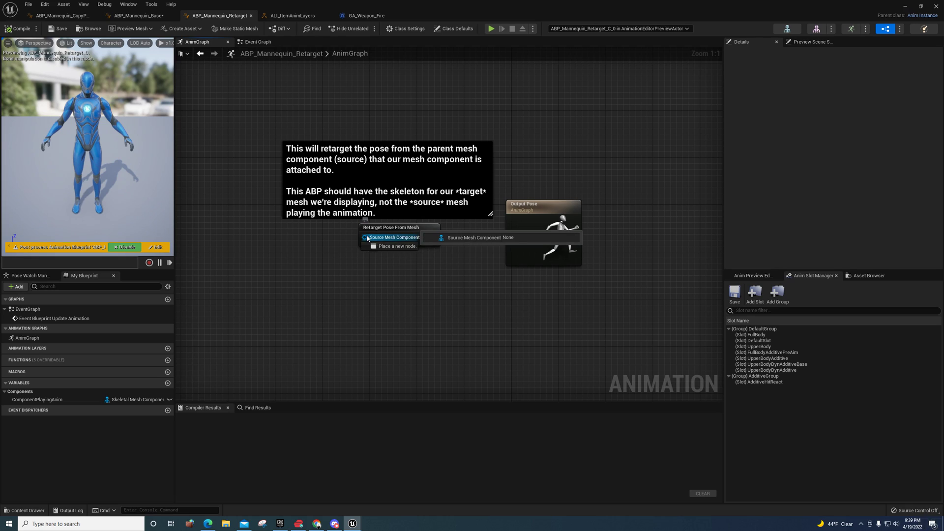
{"action": "left_click_drag", "start_coordinate": [365, 237], "coordinate": [305, 262]}
{"action": "left_click", "coordinate": [300, 242]}
{"action": "left_click", "coordinate": [393, 227]}
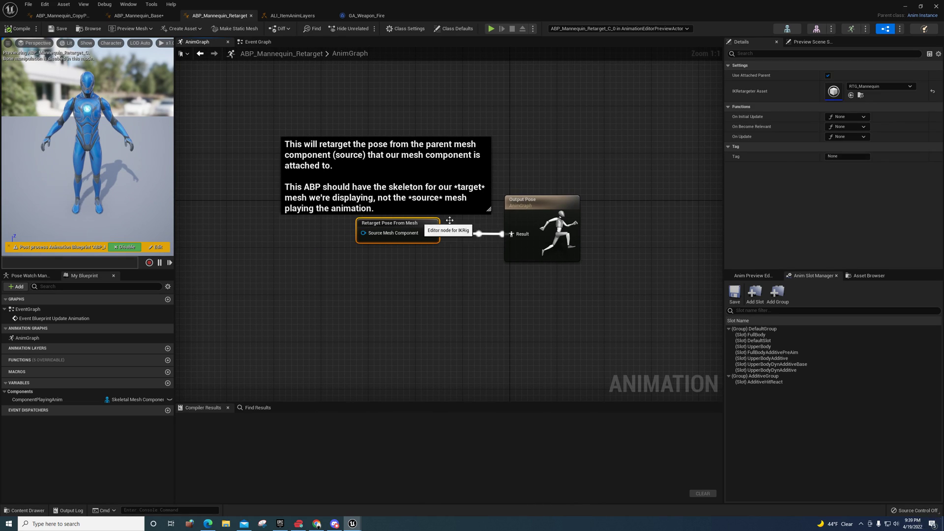
{"action": "left_click", "coordinate": [864, 89]}
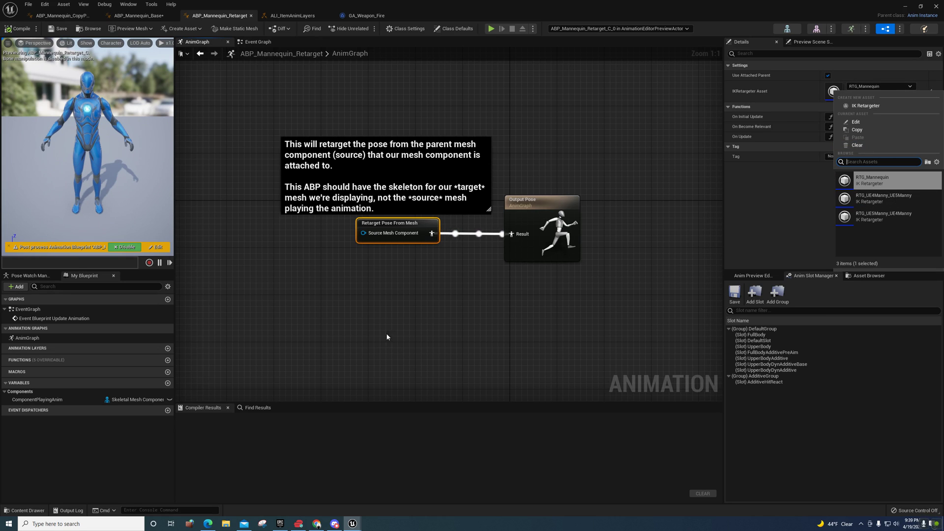
{"action": "right_click_drag", "start_coordinate": [387, 337], "coordinate": [396, 382]}
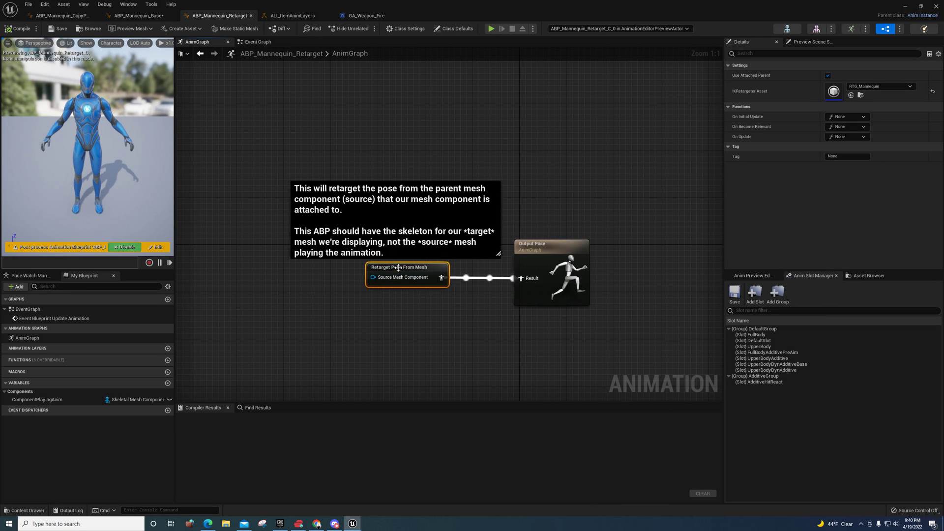
Step: Go back to the retarget Event Graph and trace the Cast To Character and Set Component Playing Anim nodes
{"action": "left_click", "coordinate": [255, 42]}
{"action": "mouse_move", "coordinate": [424, 312]}
{"action": "right_mouse_down"}
{"action": "mouse_move", "coordinate": [316, 297]}
{"action": "mouse_move", "coordinate": [511, 291]}
{"action": "mouse_move", "coordinate": [430, 298]}
{"action": "right_mouse_up"}
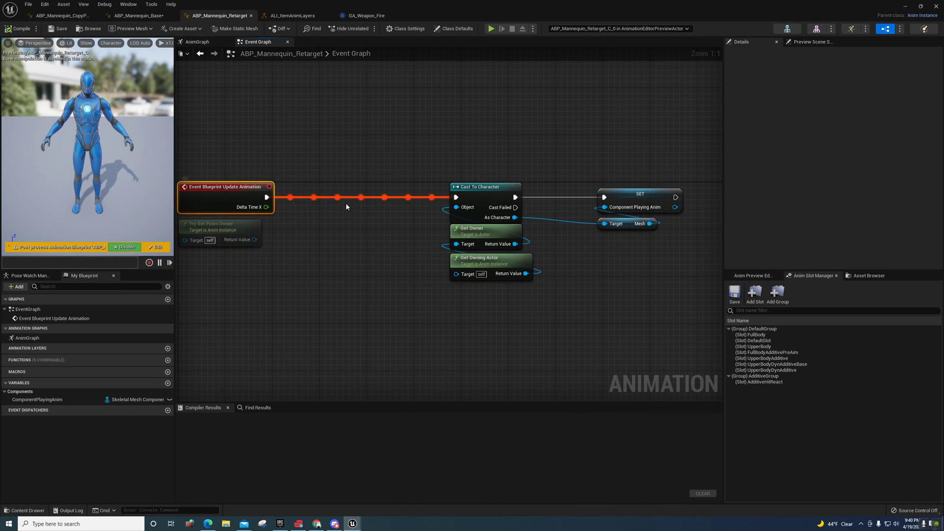
{"action": "right_click_drag", "start_coordinate": [396, 232], "coordinate": [324, 234]}
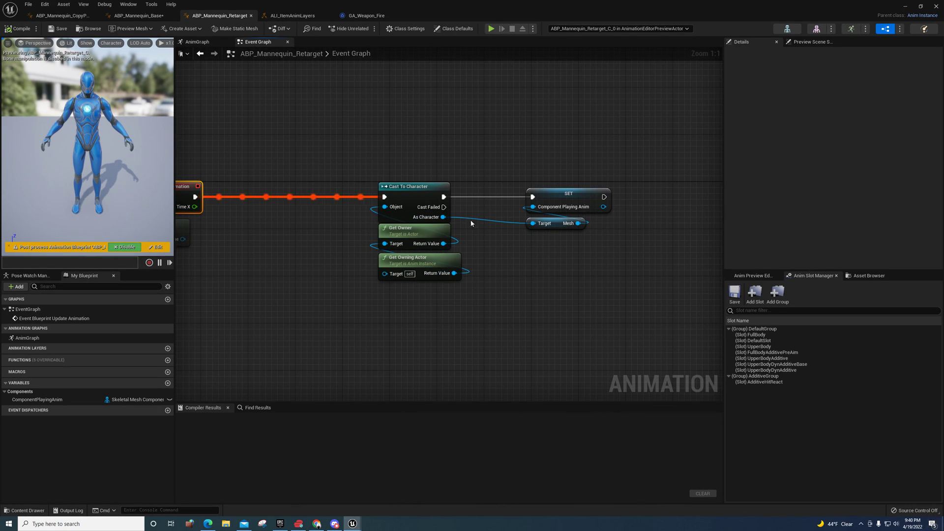
Step: Reopen the BlueprintThreadSafeUpdateAnimation function in ABP_Mannequin_Base and examine its entry node, Delta Time input and first update calls
{"action": "left_click", "coordinate": [139, 15]}
{"action": "right_click_drag", "start_coordinate": [353, 189], "coordinate": [303, 269]}
{"action": "double_click", "coordinate": [34, 394]}
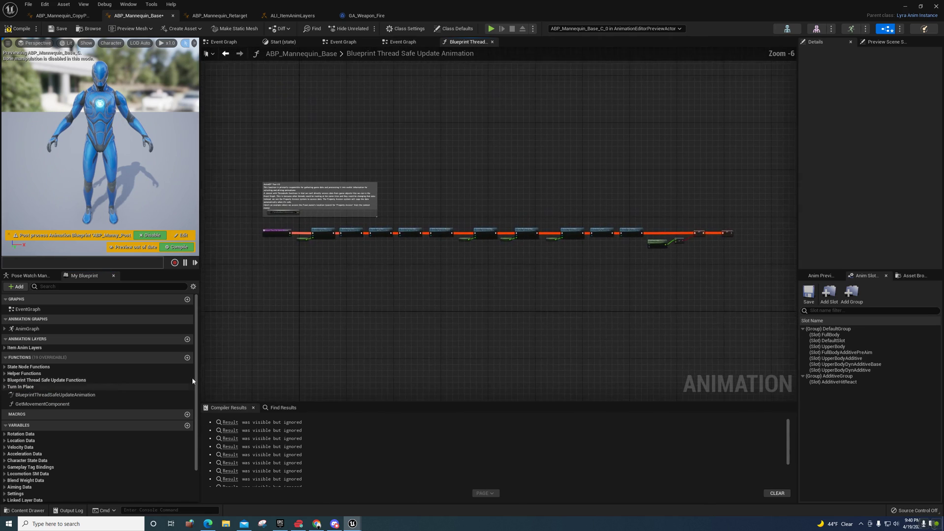
{"action": "scroll", "coordinate": [305, 254], "scroll_direction": "up", "scroll_amount": 6}
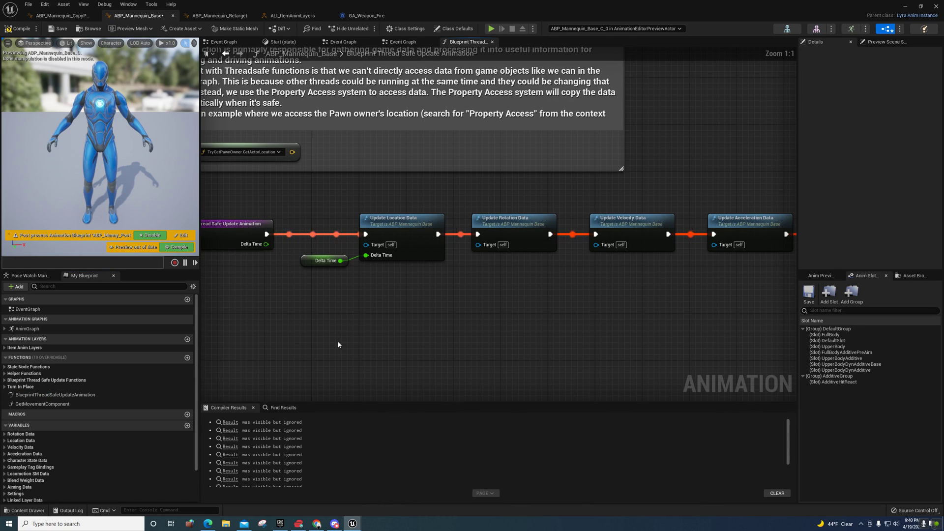
{"action": "right_click_drag", "start_coordinate": [317, 303], "coordinate": [397, 306]}
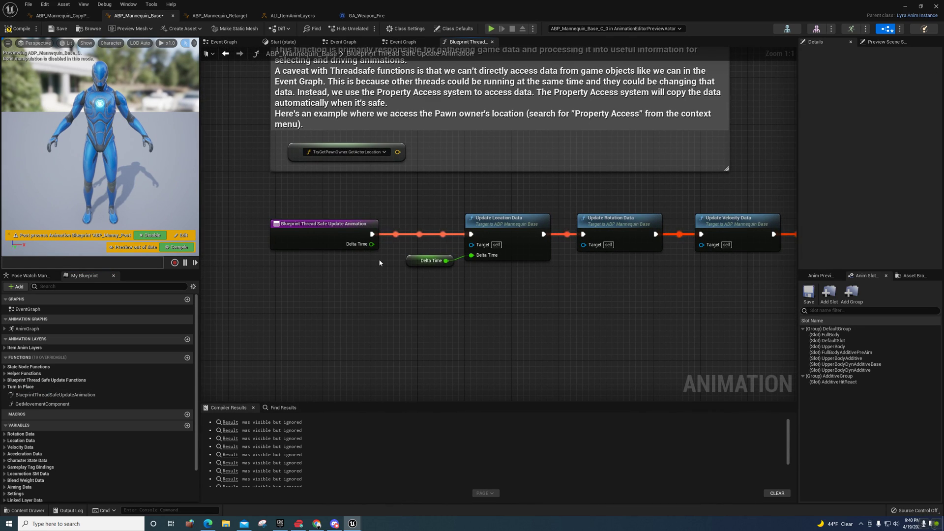
{"action": "right_click_drag", "start_coordinate": [433, 255], "coordinate": [402, 212]}
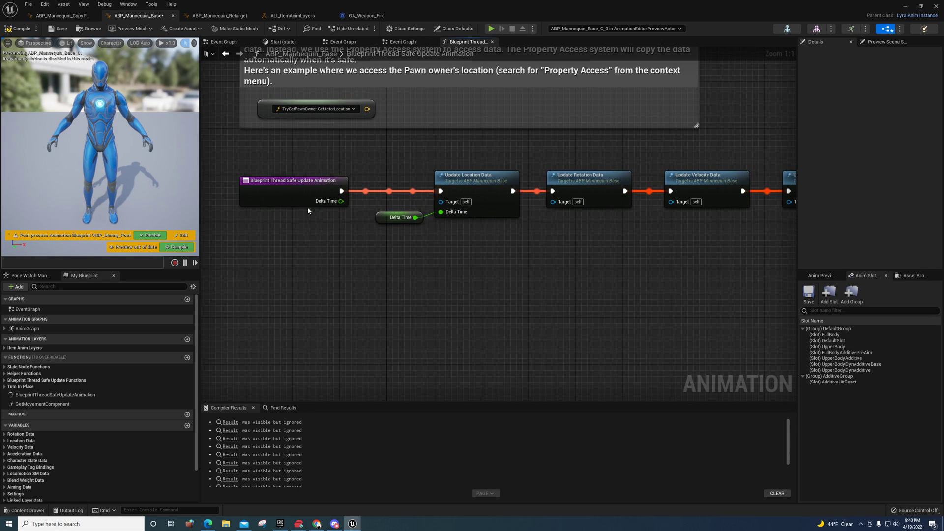
{"action": "left_click", "coordinate": [287, 197]}
{"action": "right_click_drag", "start_coordinate": [285, 218], "coordinate": [306, 288]}
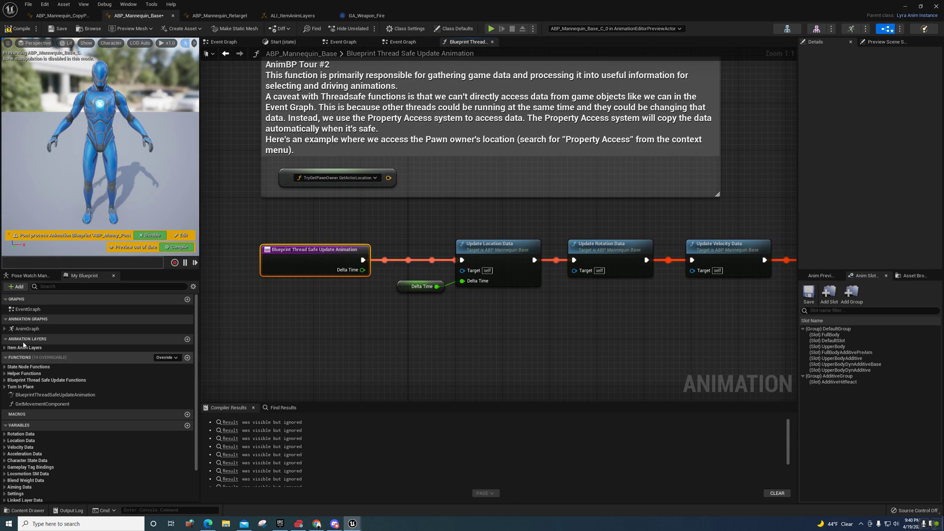
{"action": "right_click_drag", "start_coordinate": [332, 335], "coordinate": [319, 260]}
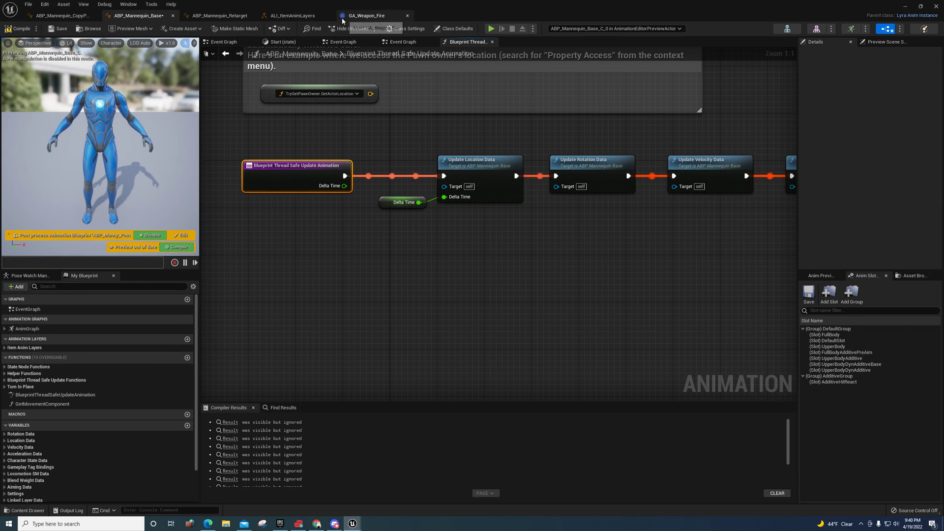
Step: Look over the open GA_Weapon_Fire and ALI_ItemAnimLayers assets and return to the ABP_Mannequin_Retarget Event Graph
{"action": "left_click", "coordinate": [366, 16]}
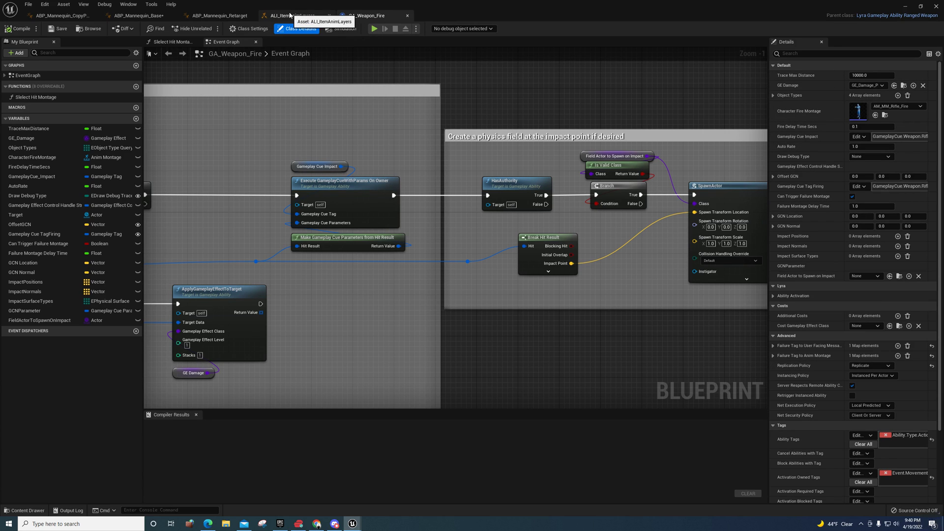
{"action": "left_click", "coordinate": [291, 15]}
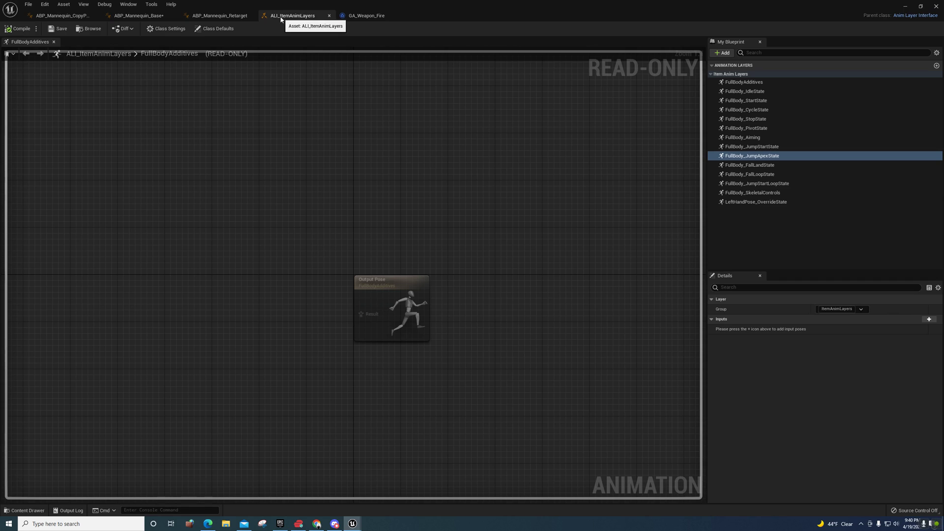
{"action": "left_click", "coordinate": [209, 16]}
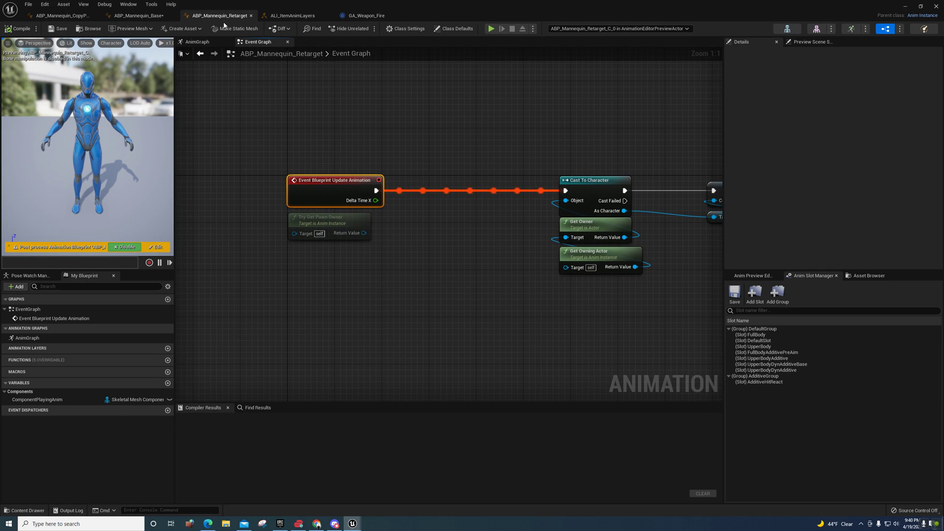
Step: Bring up the Reference Viewer for GA_Weapon_Fire and re-center it on the GA_Weapon_Fire_Shotgun asset
{"action": "mouse_move", "coordinate": [352, 523]}
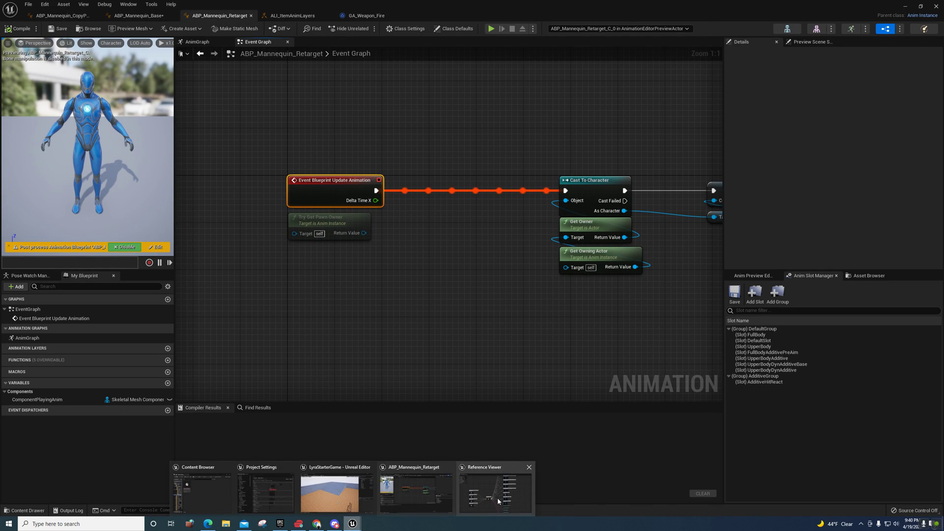
{"action": "left_click", "coordinate": [497, 497]}
{"action": "right_click_drag", "start_coordinate": [350, 344], "coordinate": [354, 334]}
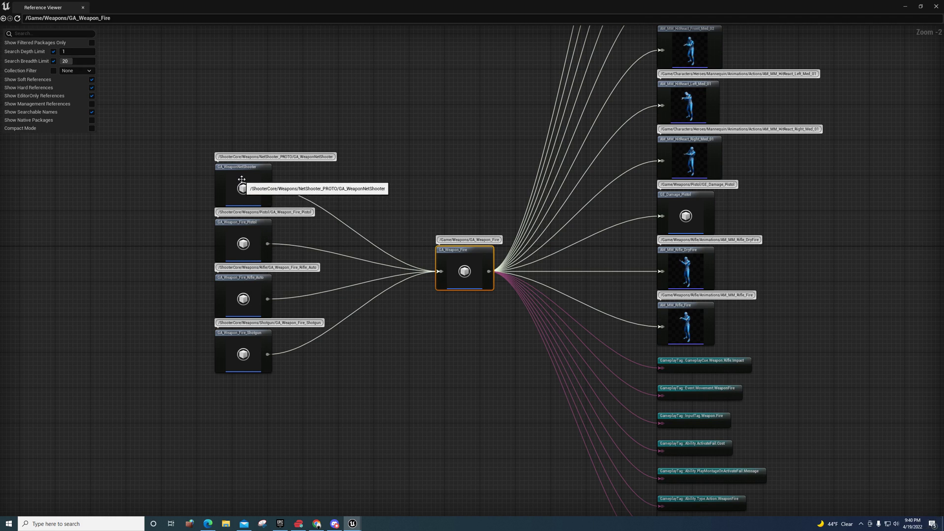
{"action": "left_click", "coordinate": [242, 343]}
{"action": "double_click", "coordinate": [242, 344]}
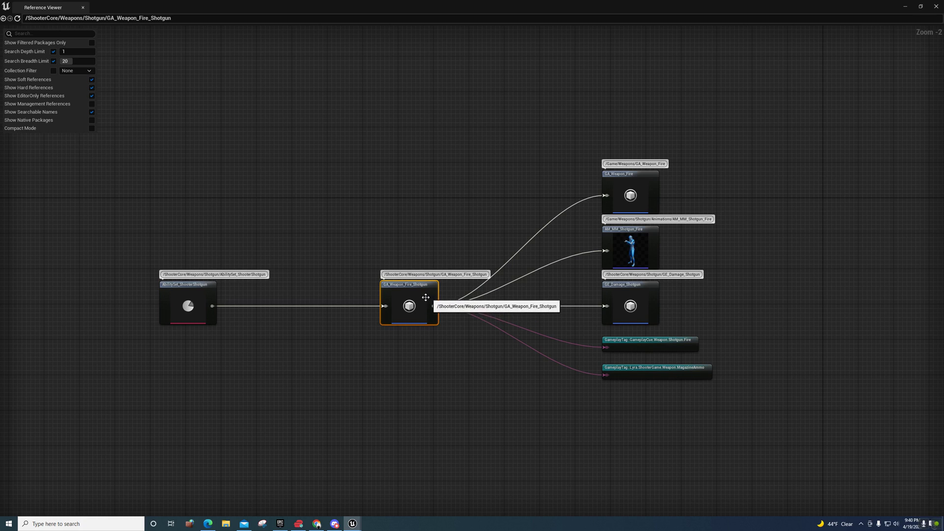
Step: Open GA_Weapon_Fire_Shotgun for editing from the reference graph and review its default values, costs and tags
{"action": "right_click", "coordinate": [405, 298]}
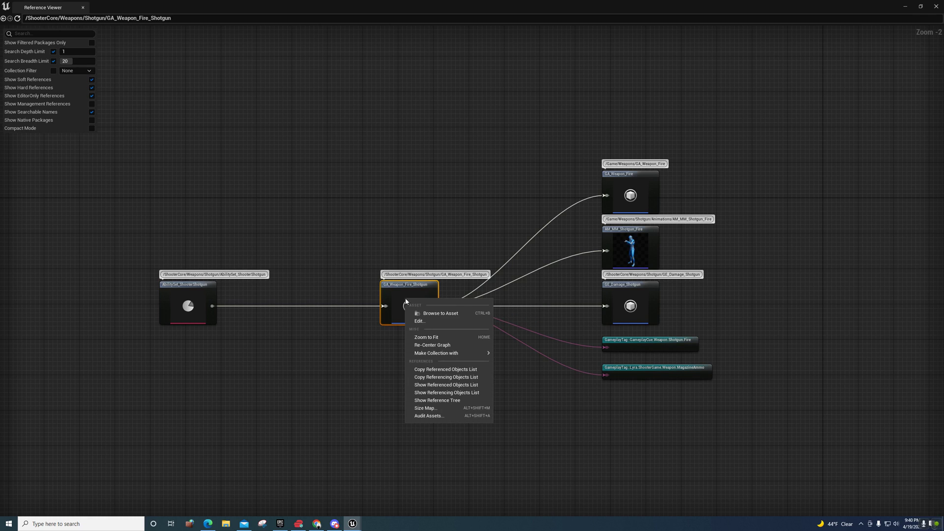
{"action": "left_click", "coordinate": [421, 322]}
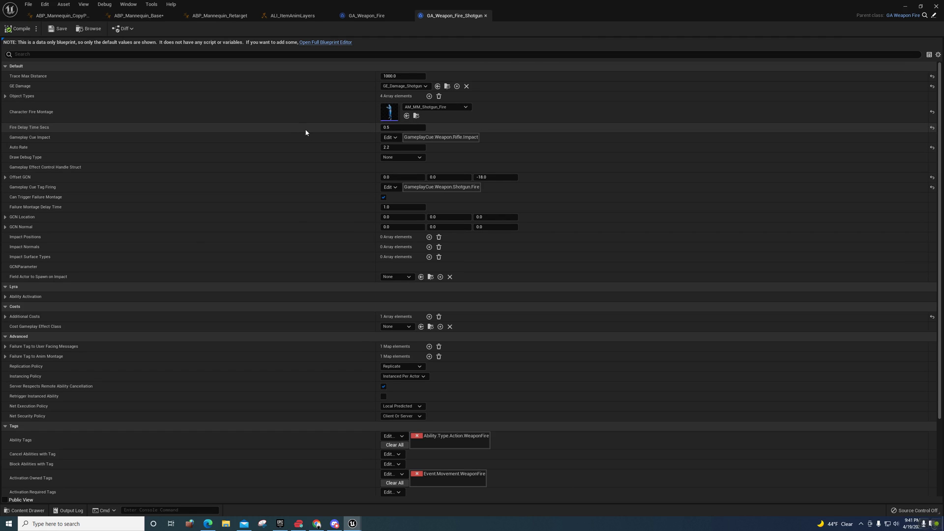
{"action": "scroll", "coordinate": [300, 143], "scroll_direction": "down", "scroll_amount": 3}
{"action": "scroll", "coordinate": [300, 143], "scroll_direction": "down", "scroll_amount": 2}
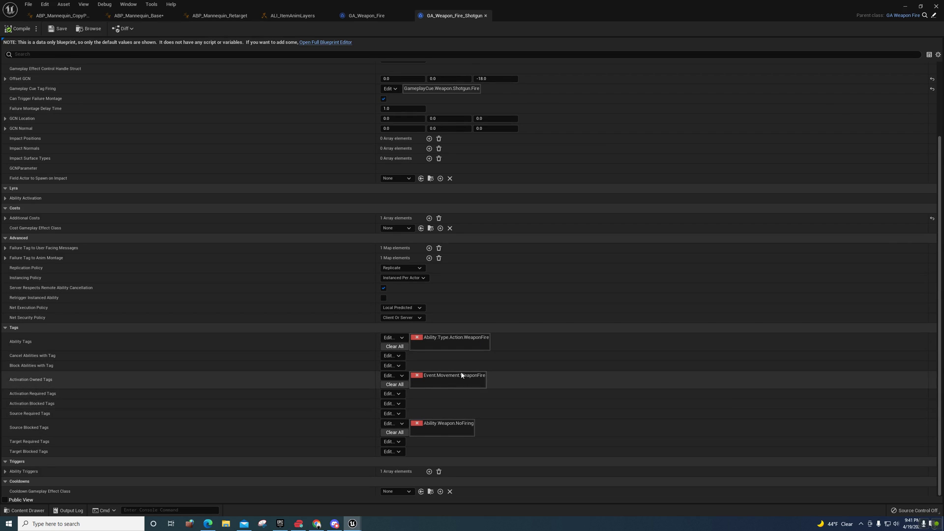
{"action": "scroll", "coordinate": [464, 374], "scroll_direction": "up", "scroll_amount": 3}
Step: Revisit the GA_Weapon_Fire Event Graph, close that blueprint and go back to GA_Weapon_Fire_Shotgun
{"action": "left_click", "coordinate": [366, 15]}
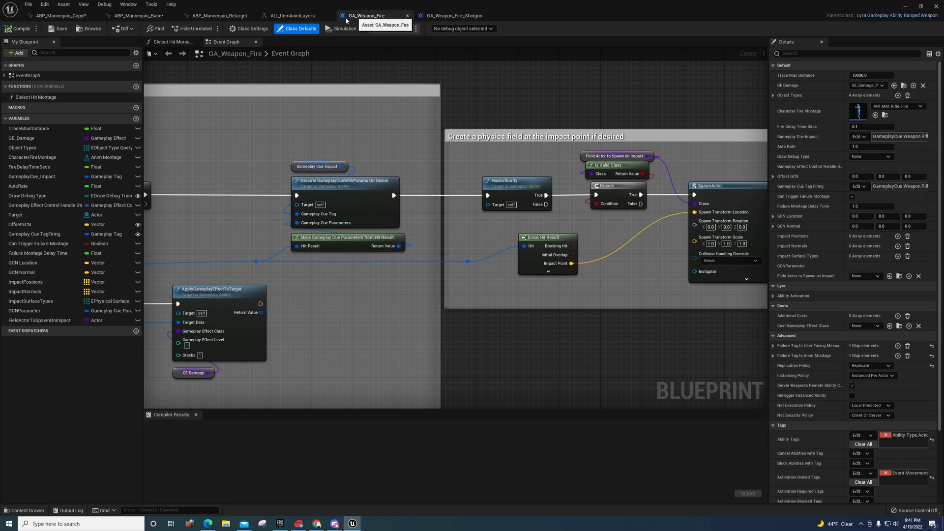
{"action": "right_click_drag", "start_coordinate": [240, 168], "coordinate": [258, 199]}
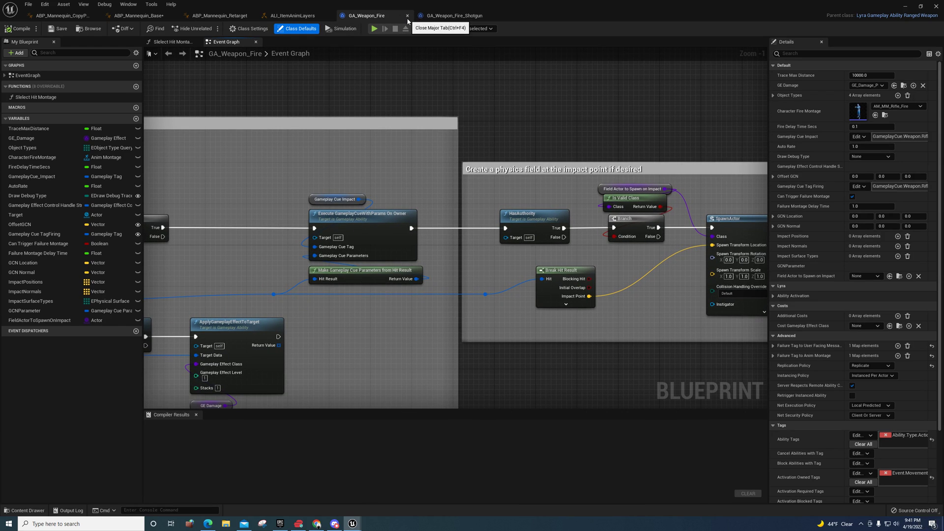
{"action": "left_click", "coordinate": [407, 15]}
{"action": "left_click", "coordinate": [378, 18]}
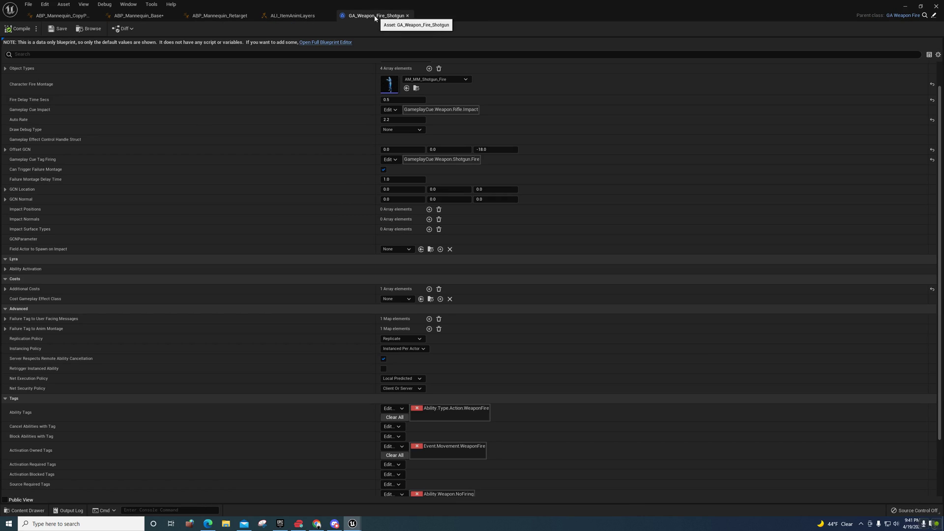
Step: Return to the thread-safe update function in ABP_Mannequin_Base and examine its explanatory comment and update call chain
{"action": "left_click", "coordinate": [309, 15]}
{"action": "left_click", "coordinate": [220, 15]}
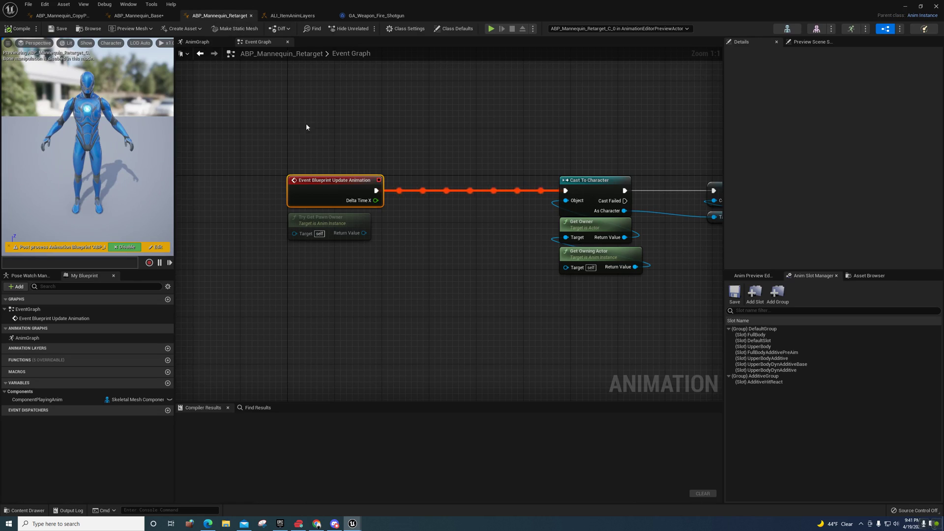
{"action": "left_click", "coordinate": [139, 16]}
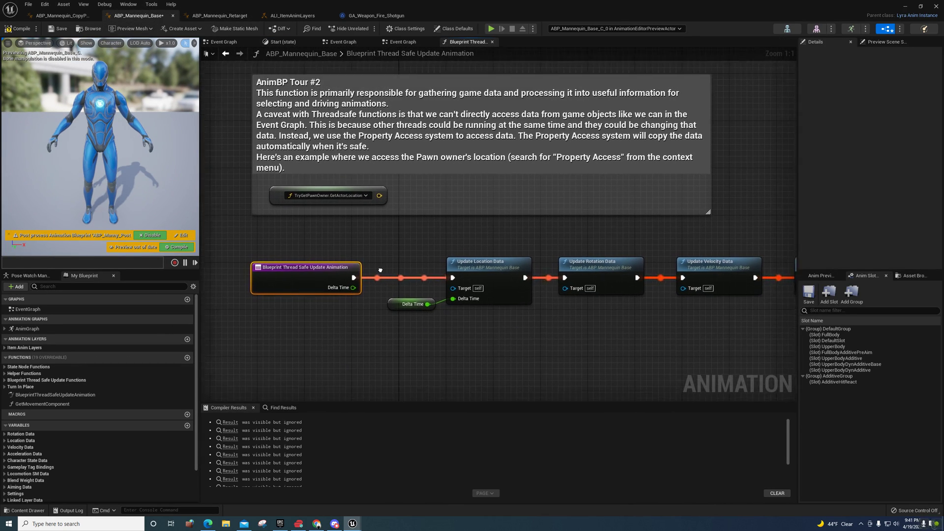
{"action": "right_click_drag", "start_coordinate": [379, 295], "coordinate": [326, 159]}
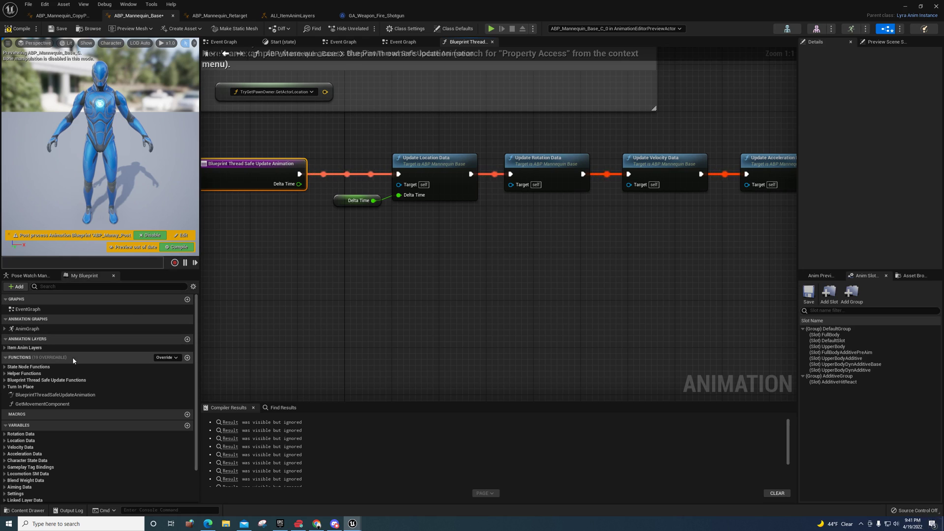
Step: Expand the Item Anim Layers of ABP_Mannequin_Base and look through the layers from Left Hand Pose Override State to Full Body Start State
{"action": "left_click", "coordinate": [48, 348]}
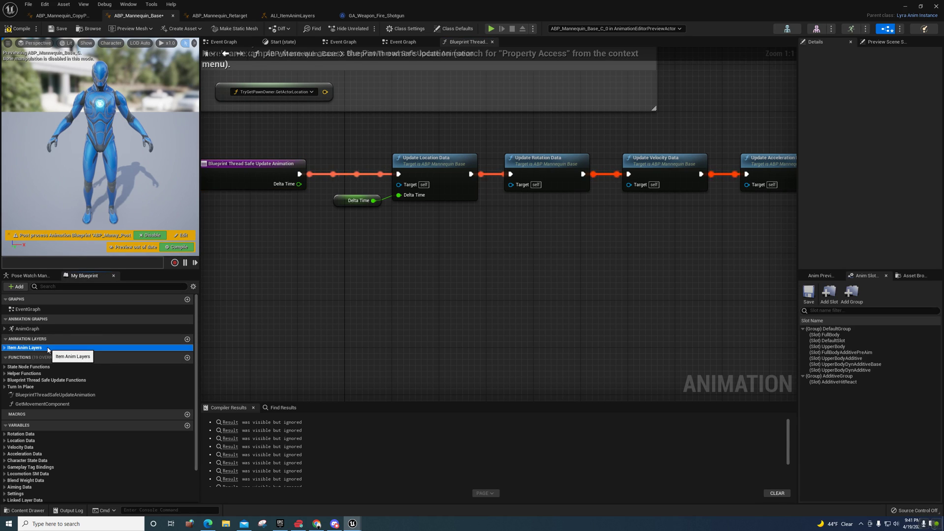
{"action": "left_click", "coordinate": [4, 348]}
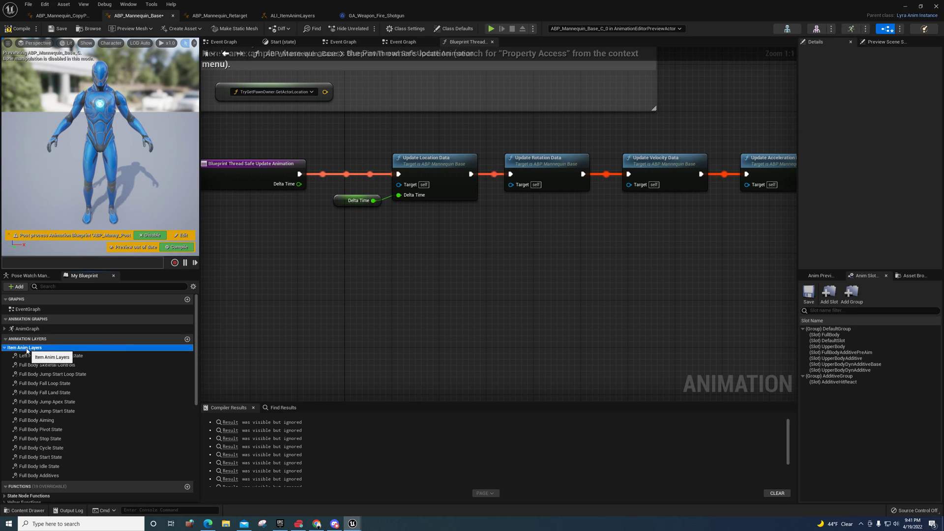
{"action": "left_click", "coordinate": [50, 357]}
{"action": "left_click", "coordinate": [47, 367]}
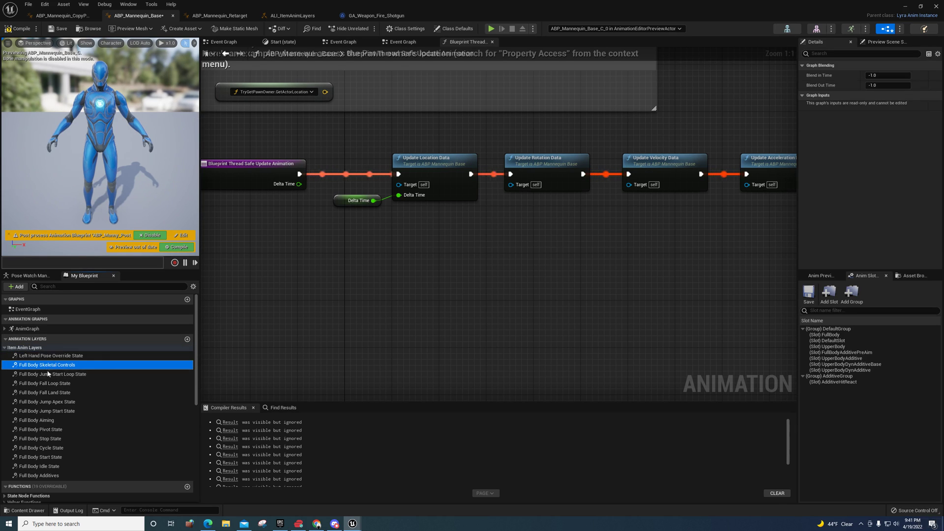
{"action": "left_click", "coordinate": [47, 377]}
{"action": "left_click", "coordinate": [43, 413]}
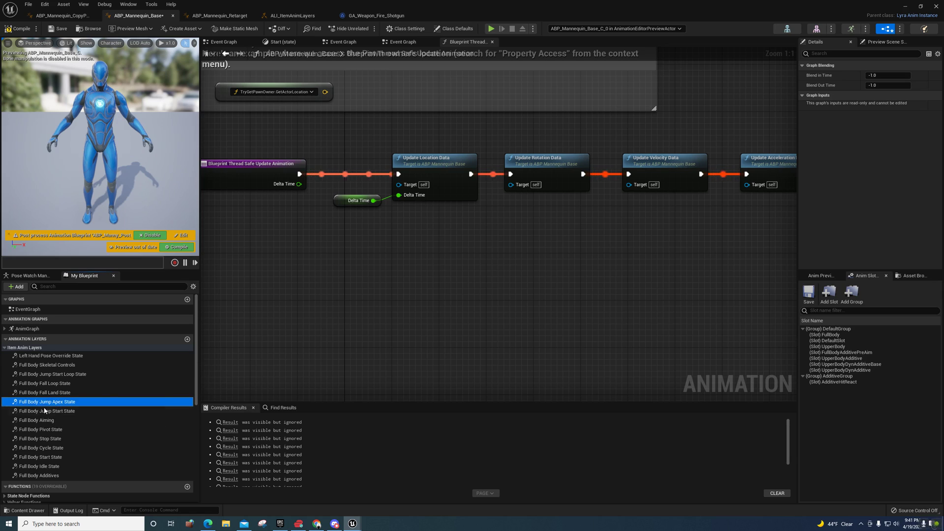
{"action": "left_click", "coordinate": [44, 421]}
{"action": "left_click", "coordinate": [44, 430]}
{"action": "left_click", "coordinate": [44, 439]}
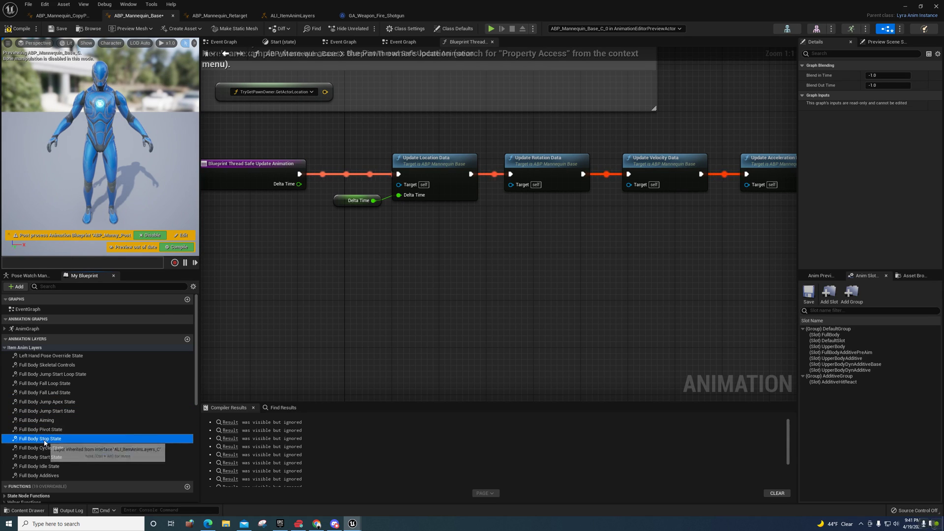
{"action": "left_click", "coordinate": [45, 448]}
{"action": "left_click", "coordinate": [93, 458]}
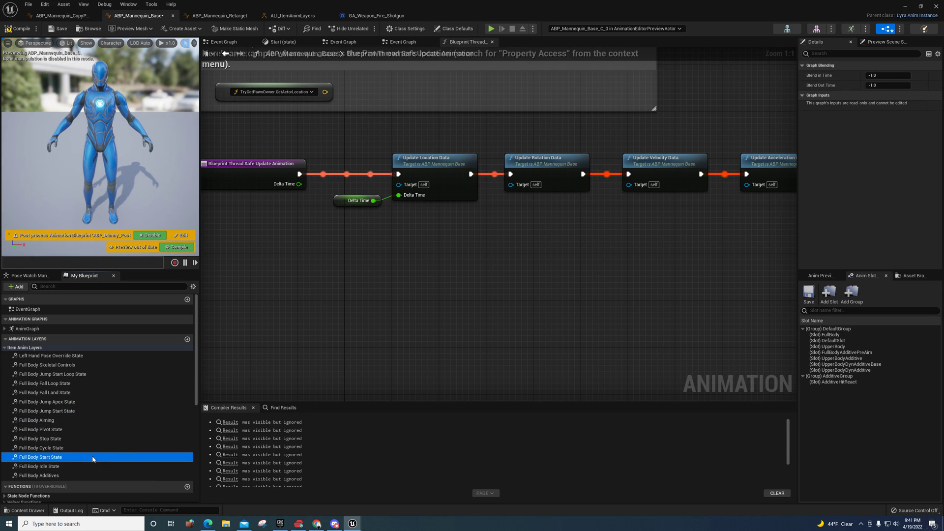
Step: Compare the thread-safe update function with the ABP_Mannequin_Retarget Event Graph and the ABP_Mannequin_CopyPose AnimGraph
{"action": "right_click_drag", "start_coordinate": [381, 324], "coordinate": [585, 309]}
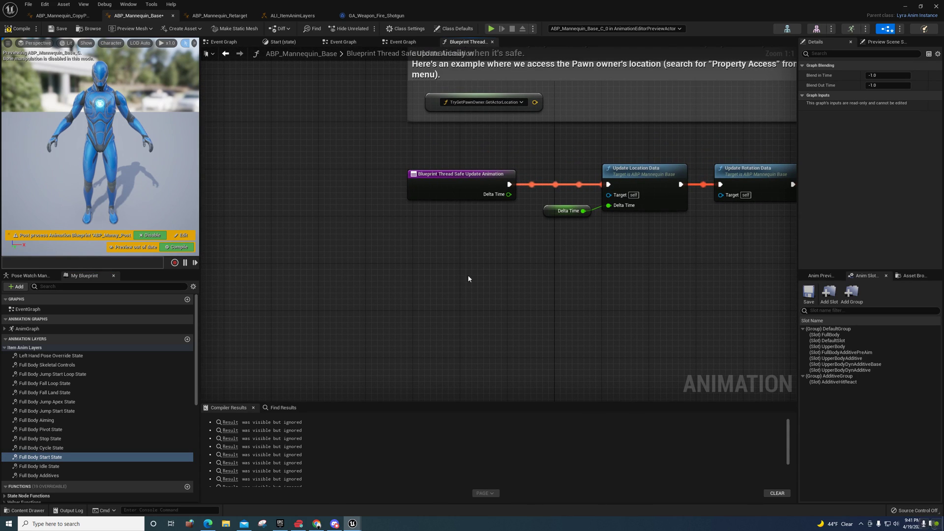
{"action": "right_click_drag", "start_coordinate": [468, 279], "coordinate": [317, 255]}
{"action": "left_click", "coordinate": [220, 15]}
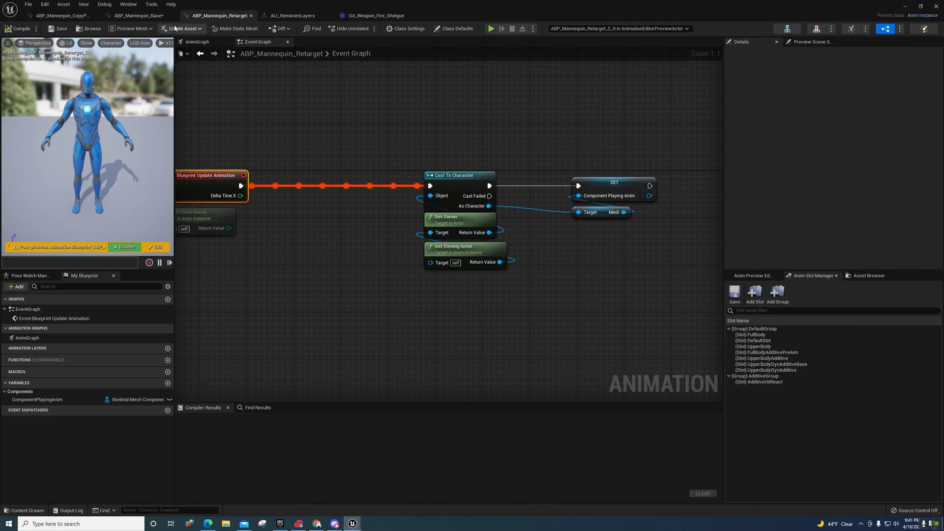
{"action": "left_click", "coordinate": [83, 17]}
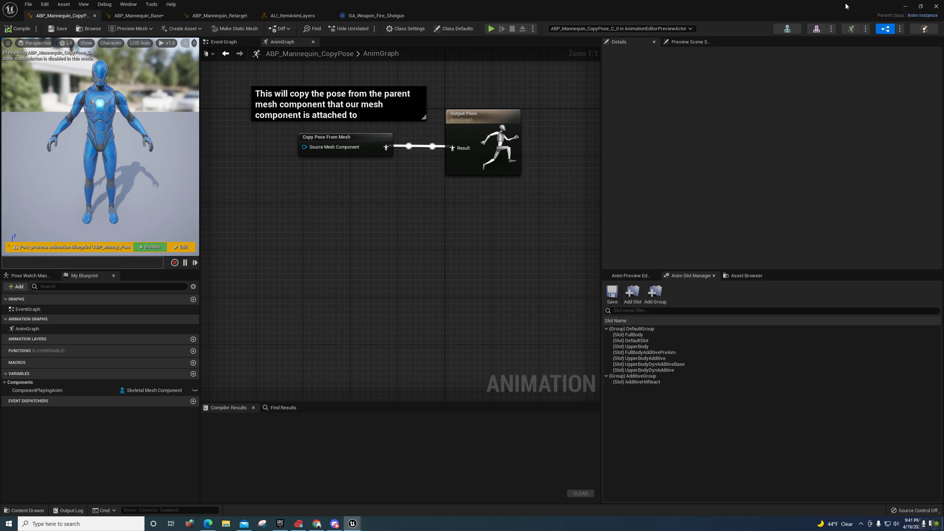
Step: Minimize the blueprint and Reference Viewer windows, start playing L_DefaultEditorOverview and enter the Convolution Control portal
{"action": "left_click", "coordinate": [906, 6]}
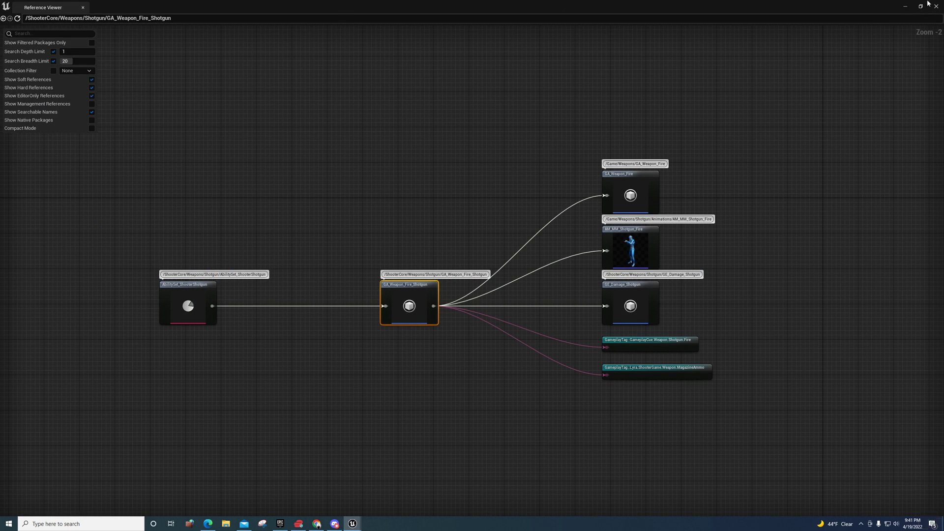
{"action": "left_click", "coordinate": [904, 7]}
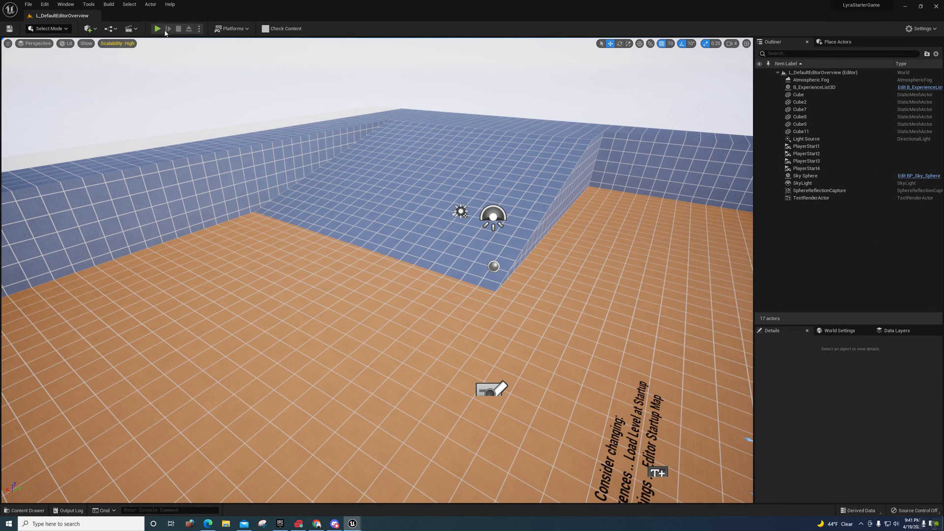
{"action": "left_click", "coordinate": [159, 30]}
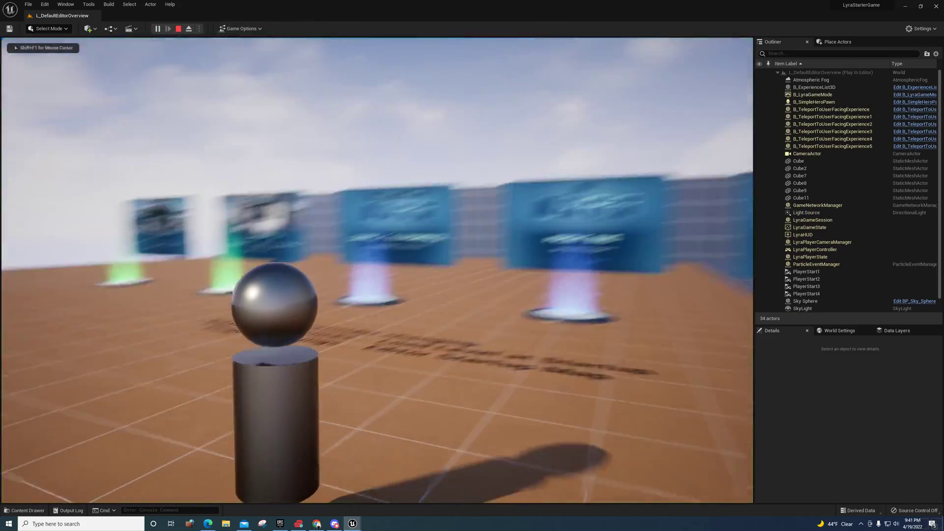
{"action": "key", "text": "w"}
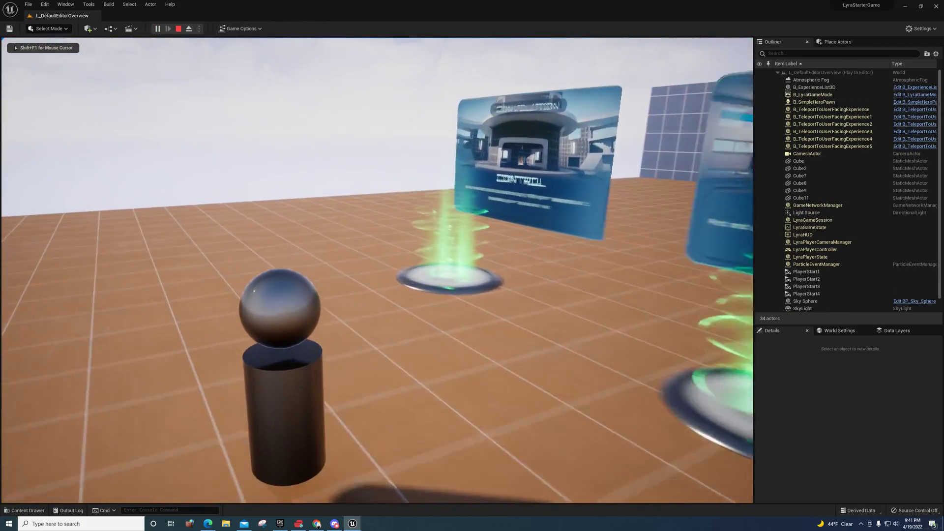
{"action": "key", "text": "shift+F1"}
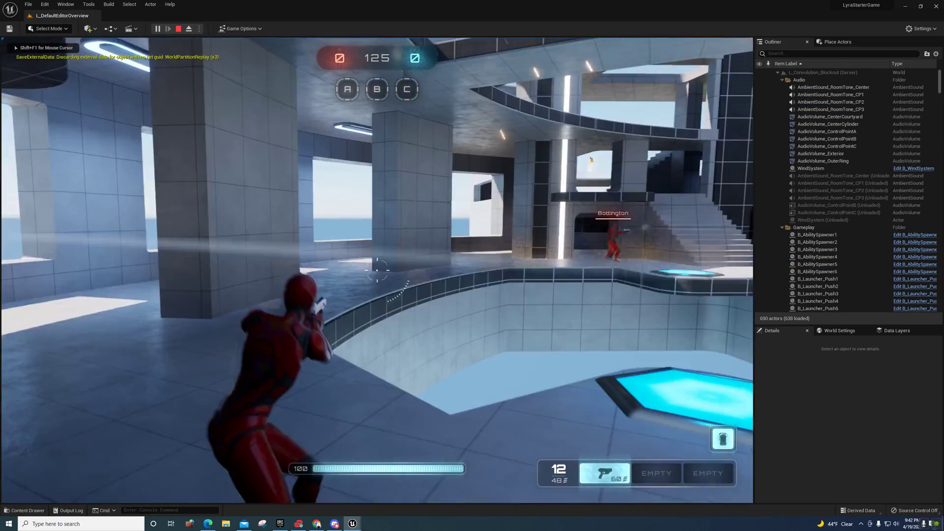
Step: Run the armed character through the Convolution level to observe its movement and weapon animations in play
{"action": "key", "text": "w"}
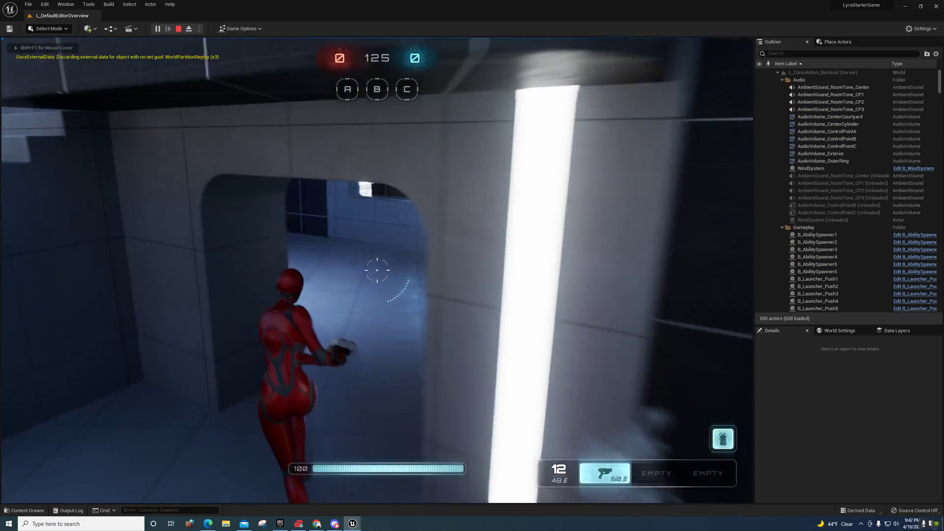
{"action": "key", "text": "w"}
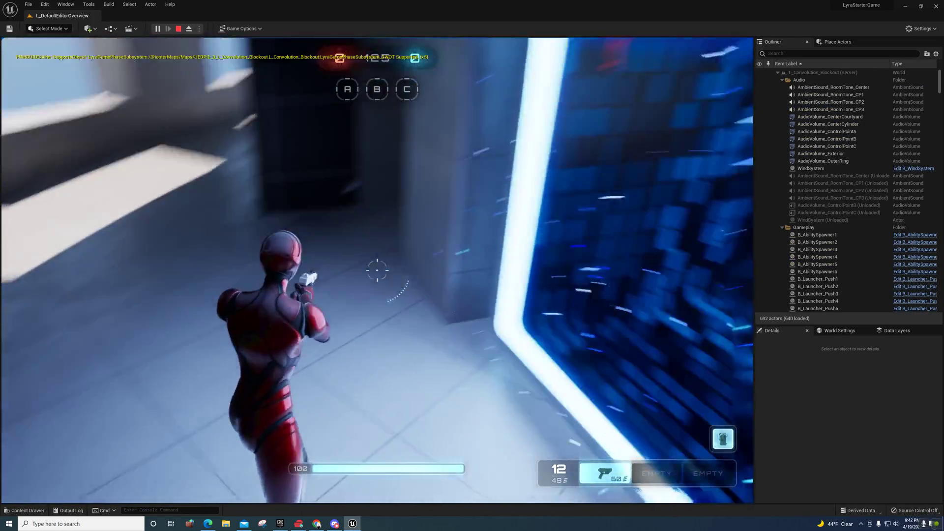
{"action": "key", "text": "w"}
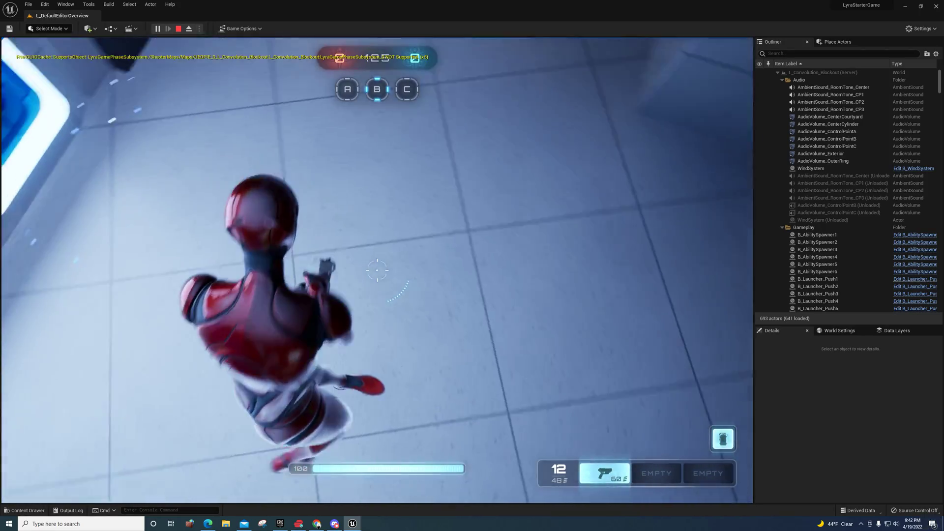
{"action": "key", "text": "w"}
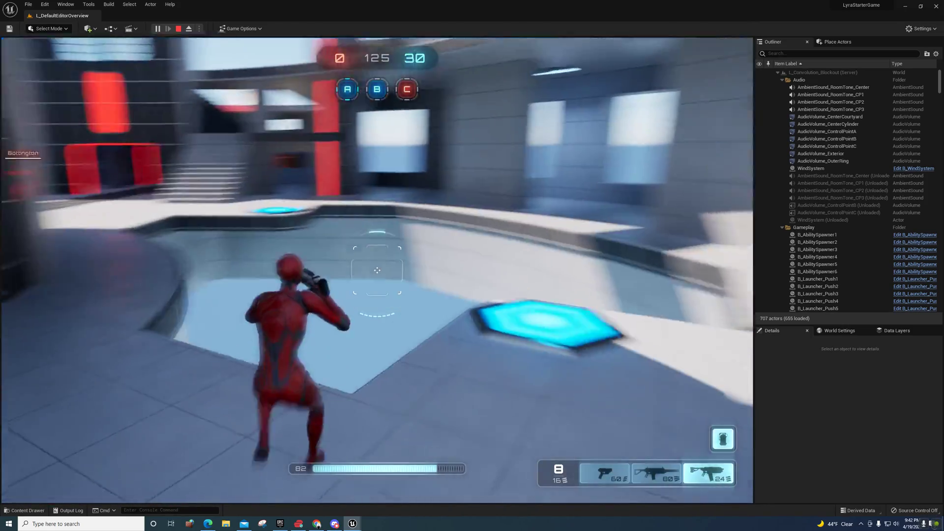
{"action": "key", "text": "w"}
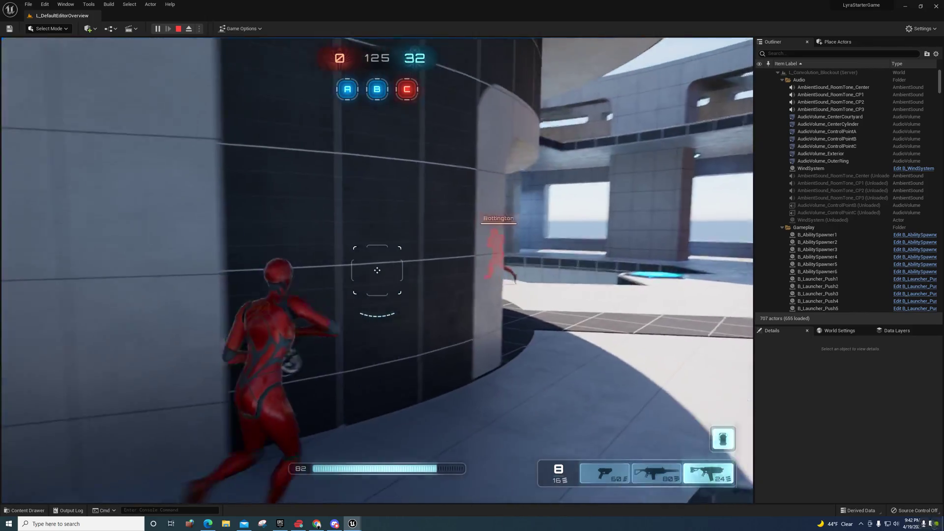
{"action": "key", "text": "w"}
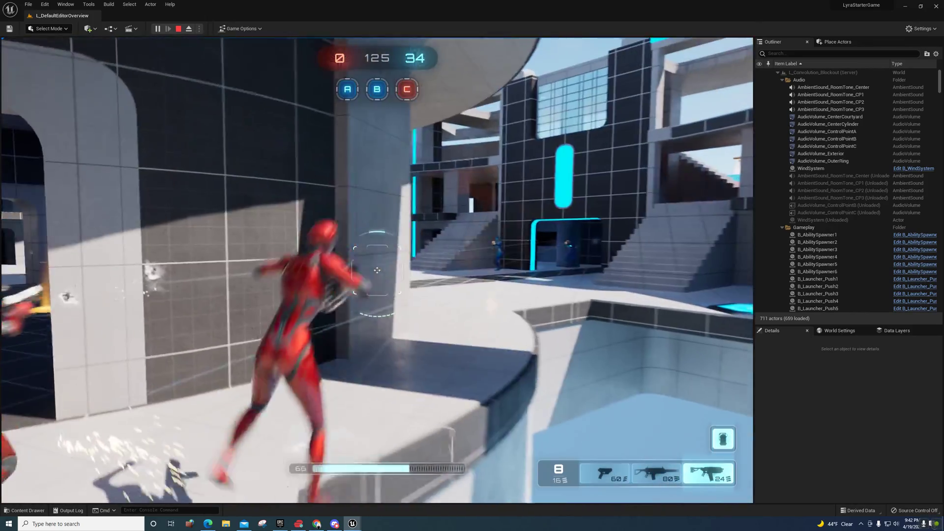
Step: Run the character across the Convolution courtyard, fire the equipped weapon, and stop the play-in-editor session
{"action": "key", "text": "w"}
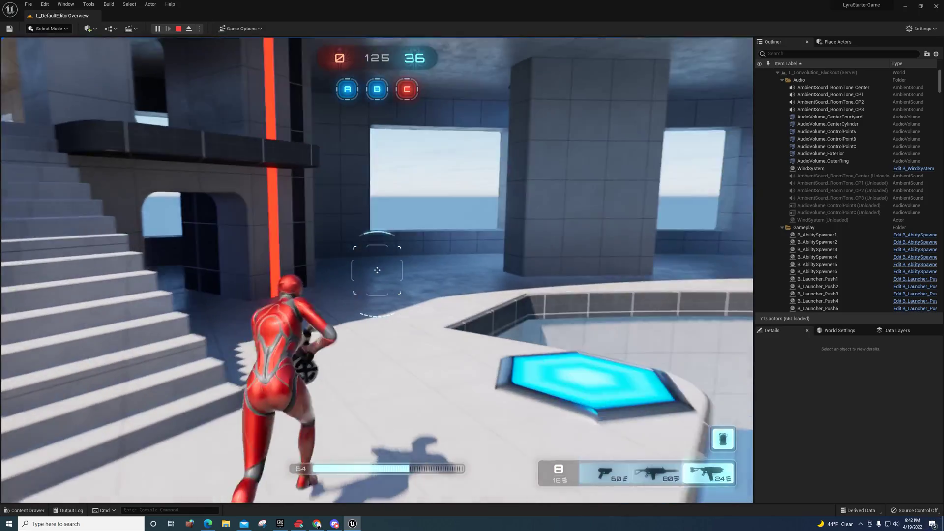
{"action": "key", "text": "w"}
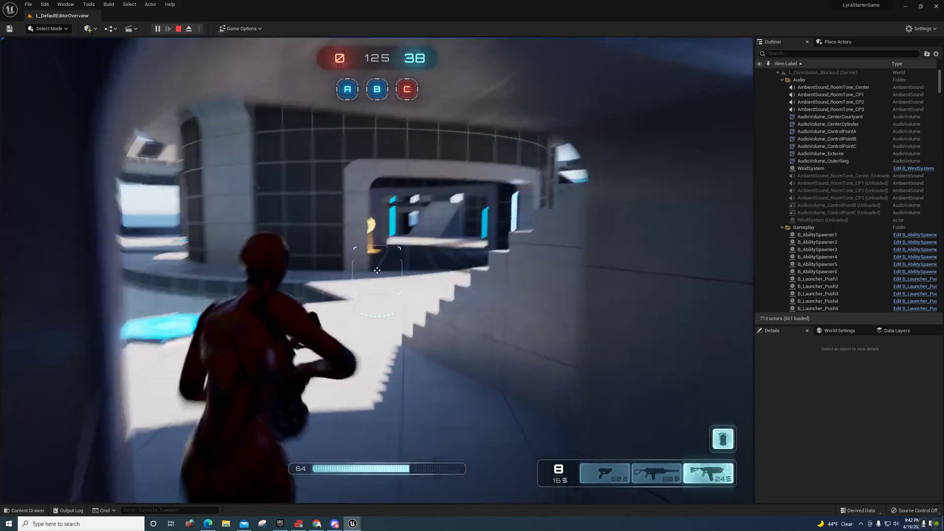
{"action": "key", "text": "w"}
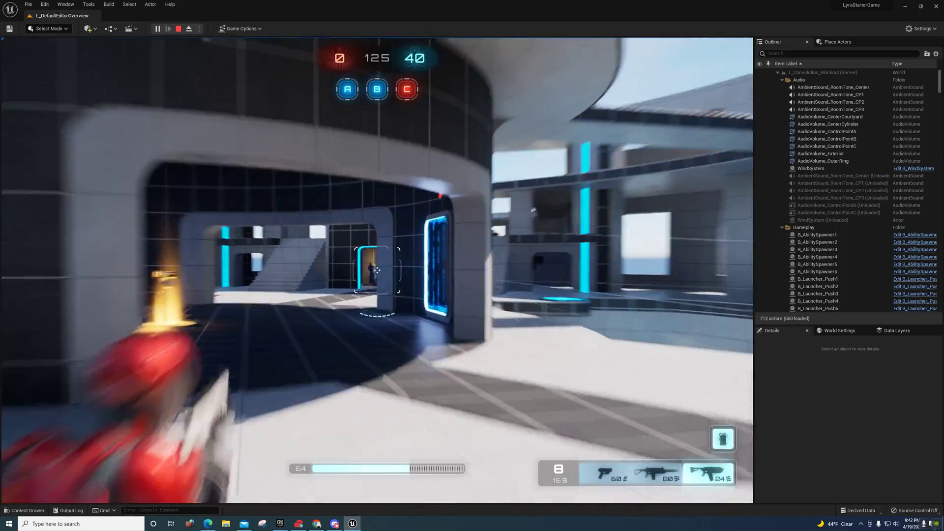
{"action": "key", "text": "w"}
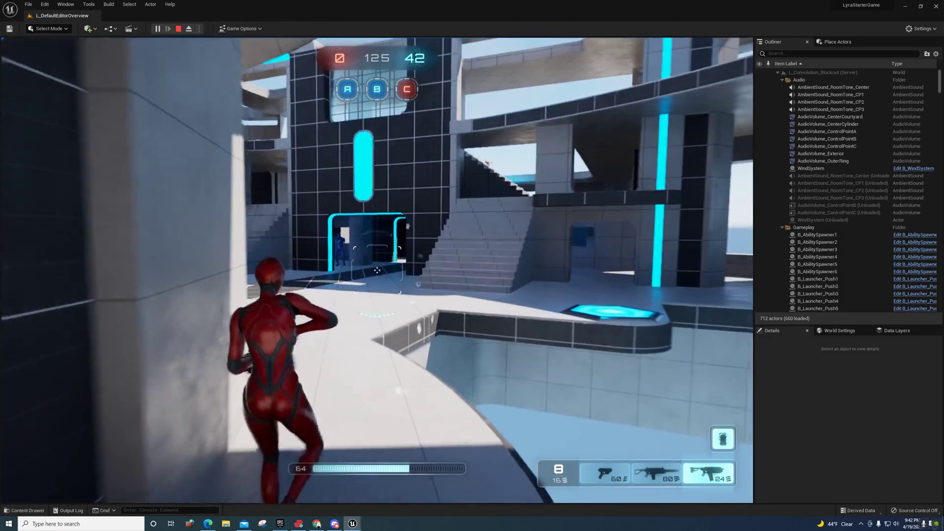
{"action": "key", "text": "w"}
{"action": "left_click", "coordinate": [377, 270]}
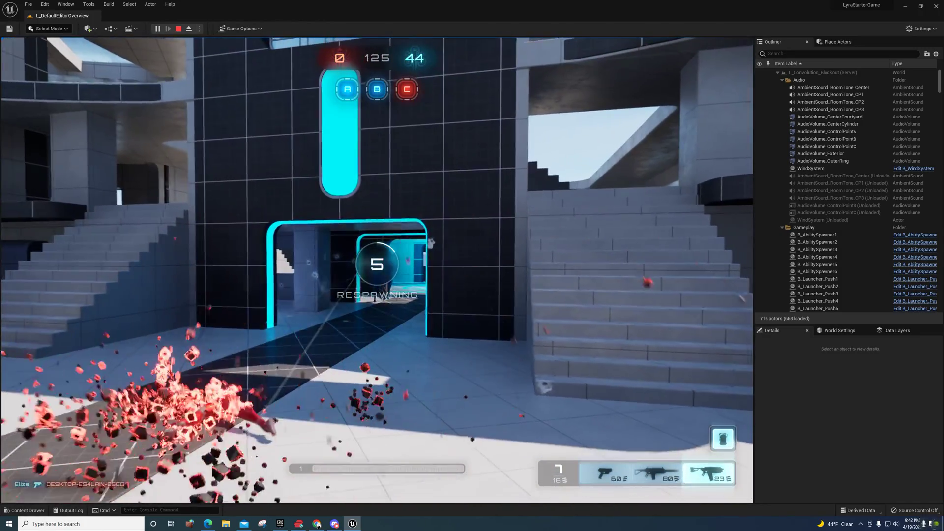
{"action": "key", "text": "Escape"}
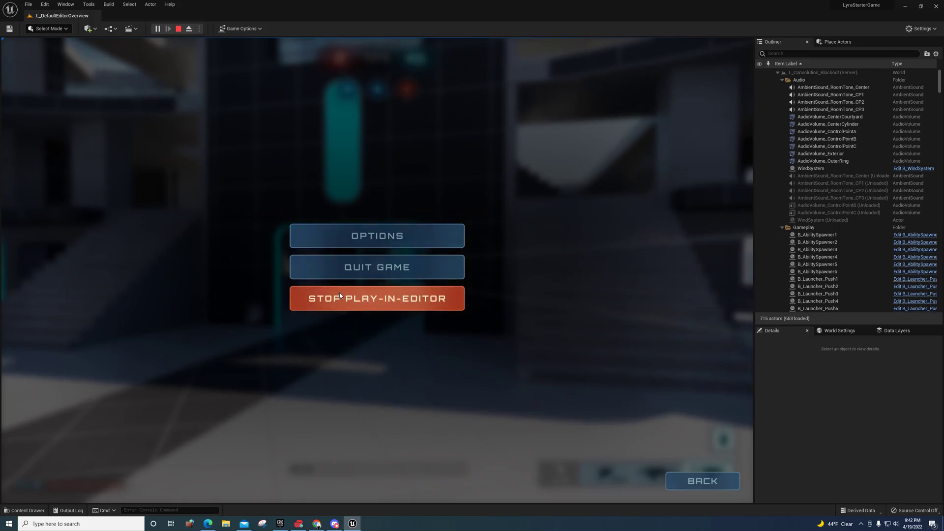
{"action": "left_click", "coordinate": [340, 297]}
{"action": "right_click_drag", "start_coordinate": [340, 297], "coordinate": [264, 297]}
{"action": "key", "text": "s"}
{"action": "right_click_drag", "start_coordinate": [403, 240], "coordinate": [403, 239]}
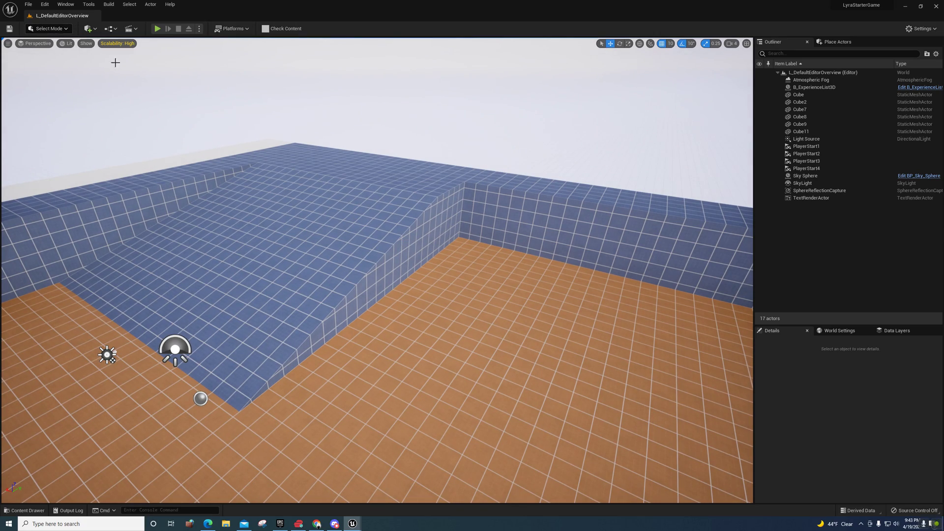
{"action": "right_click_drag", "start_coordinate": [115, 62], "coordinate": [115, 62]}
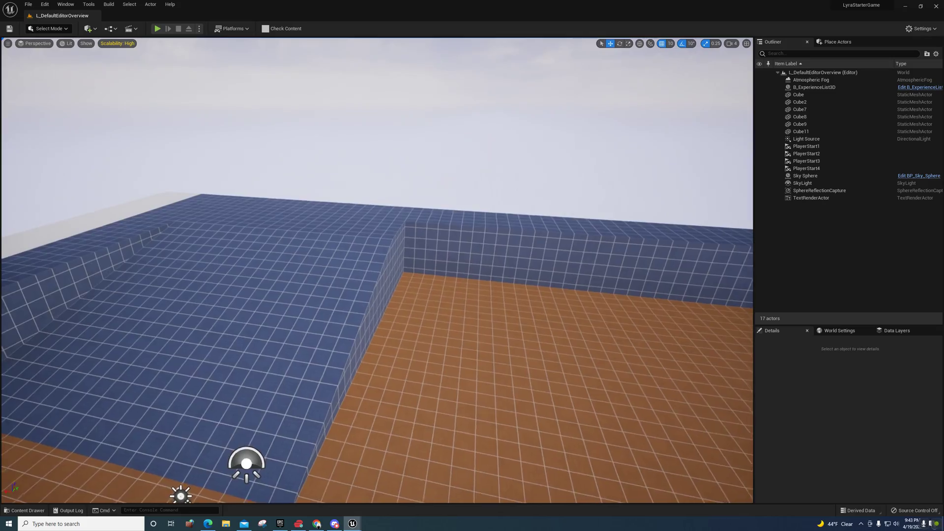
{"action": "right_click_drag", "start_coordinate": [378, 271], "coordinate": [378, 270]}
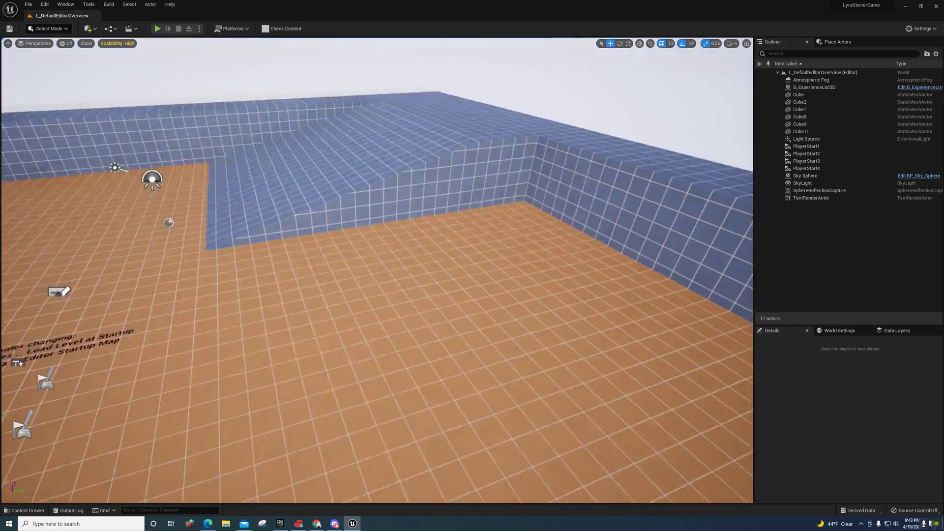
{"action": "right_click_drag", "start_coordinate": [299, 222], "coordinate": [299, 223]}
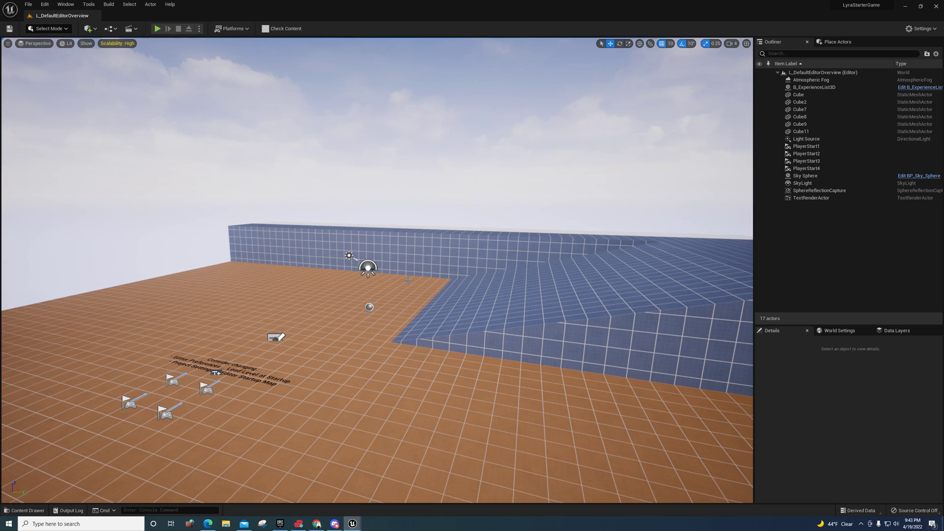
{"action": "right_click_drag", "start_coordinate": [408, 281], "coordinate": [395, 276]}
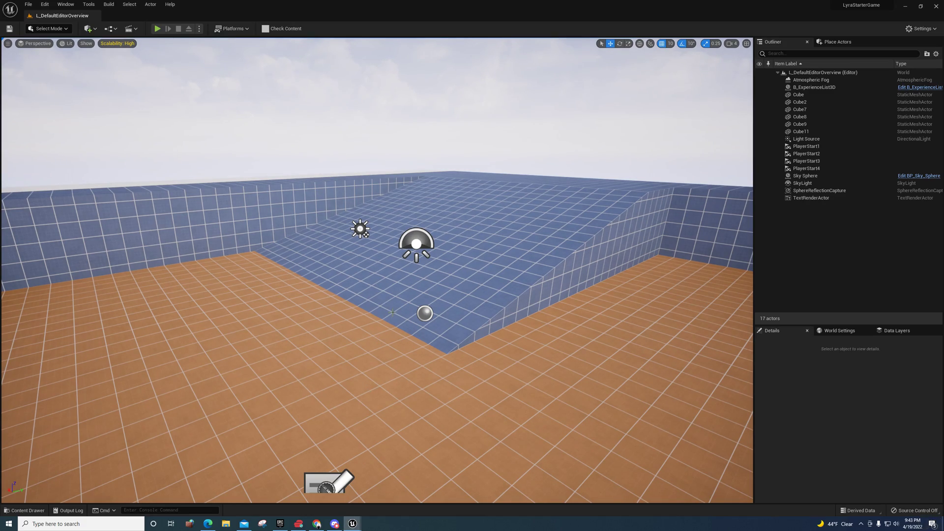
{"action": "right_click_drag", "start_coordinate": [395, 276], "coordinate": [396, 275]}
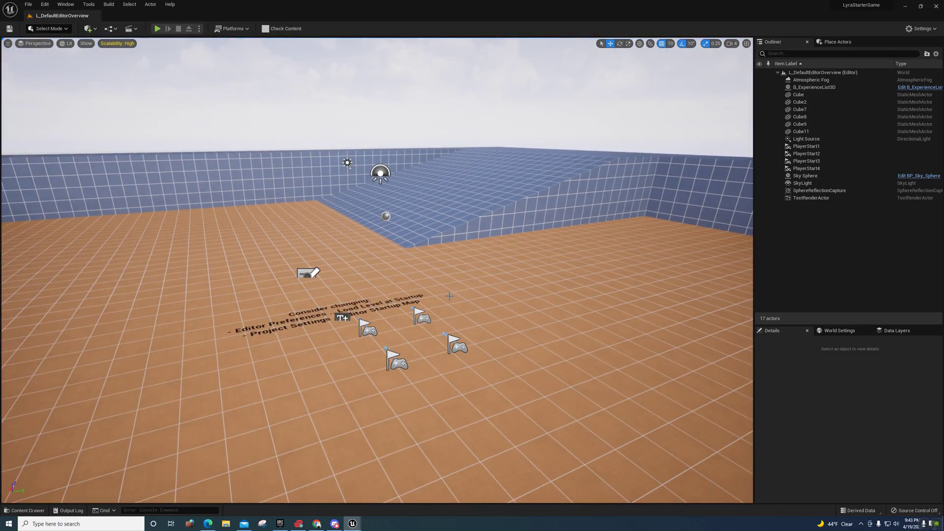
{"action": "right_click_drag", "start_coordinate": [450, 297], "coordinate": [449, 296]}
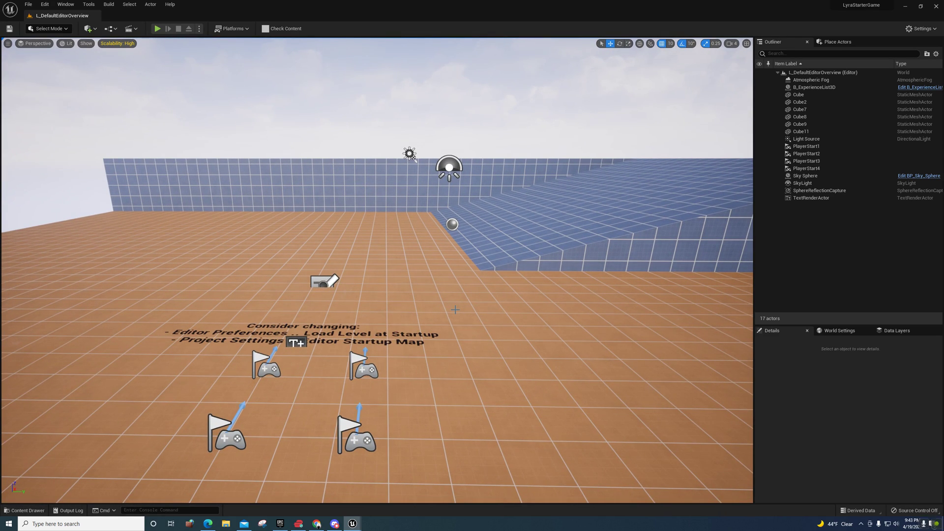
{"action": "right_click_drag", "start_coordinate": [455, 309], "coordinate": [456, 309]}
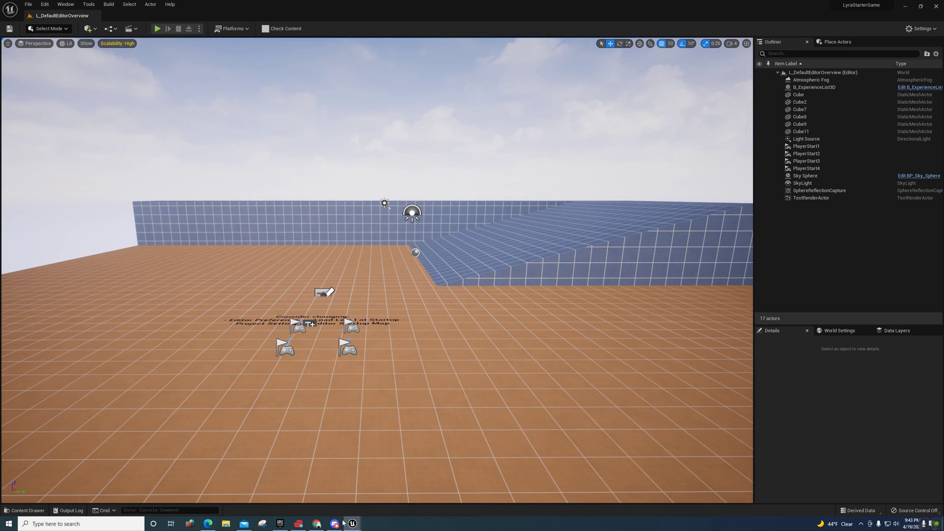
Step: Bring back the ABP_Mannequin_CopyPose blueprint window and look over its AnimGraph
{"action": "mouse_move", "coordinate": [352, 524]}
{"action": "left_click", "coordinate": [403, 492]}
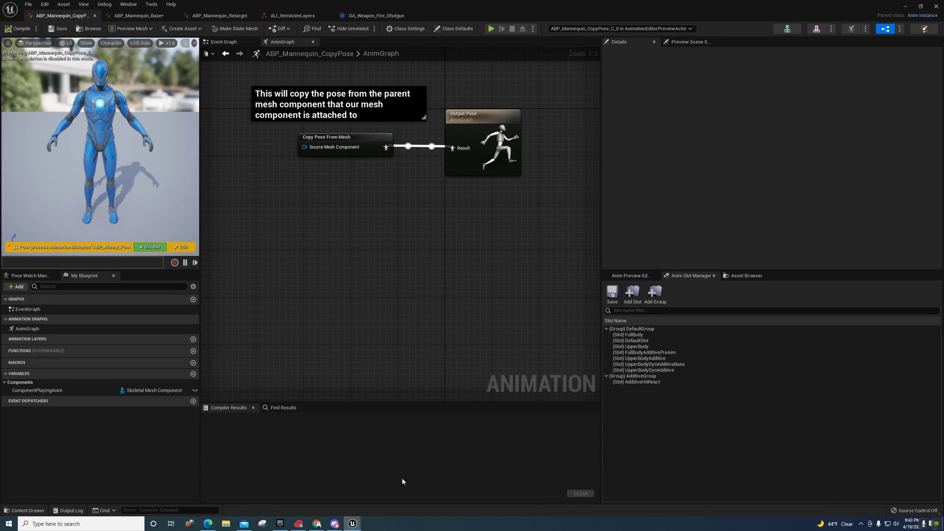
{"action": "right_click_drag", "start_coordinate": [396, 250], "coordinate": [439, 322]}
{"action": "scroll", "coordinate": [432, 257], "scroll_direction": "down", "scroll_amount": 7}
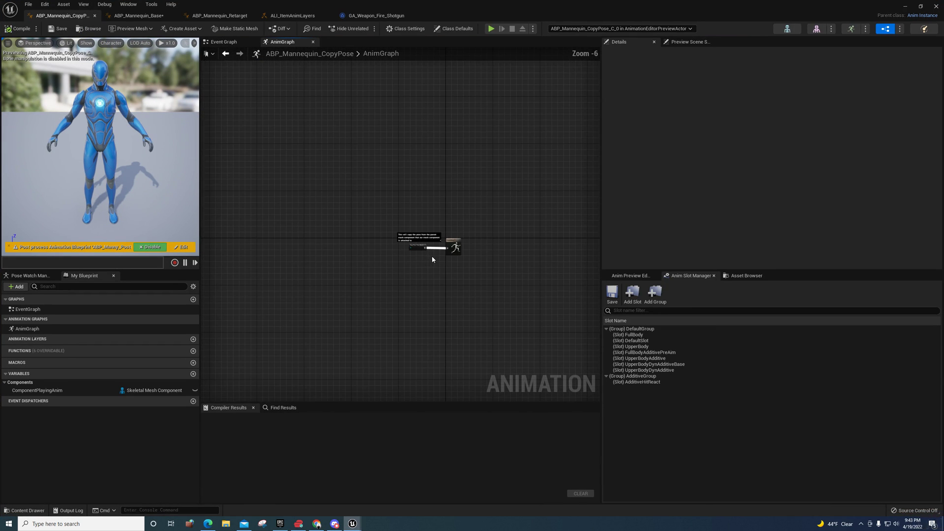
{"action": "scroll", "coordinate": [444, 300], "scroll_direction": "up", "scroll_amount": 5}
{"action": "right_click_drag", "start_coordinate": [426, 250], "coordinate": [416, 268]}
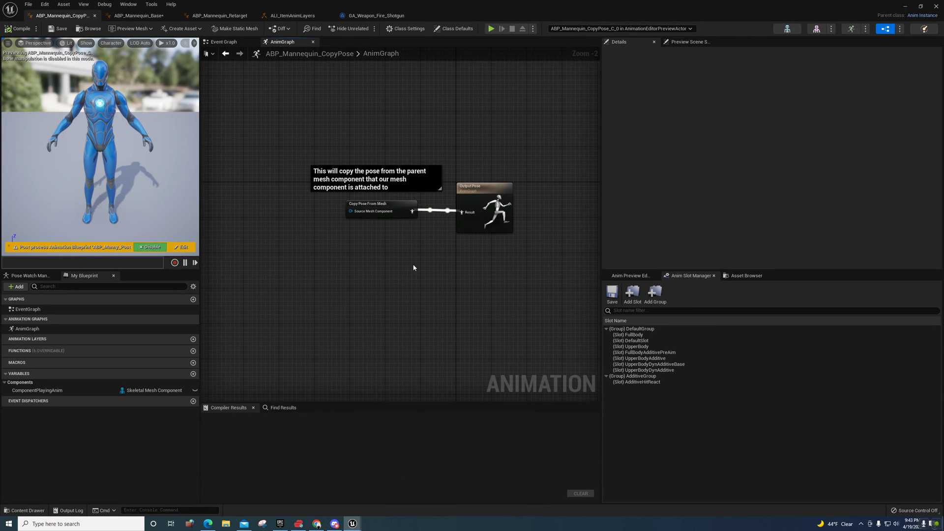
Step: Switch to the browser and open the LeafBranchGames channel in a new tab from the Exploring Lyra - Part 3 (Animation) video page
{"action": "left_click", "coordinate": [211, 524]}
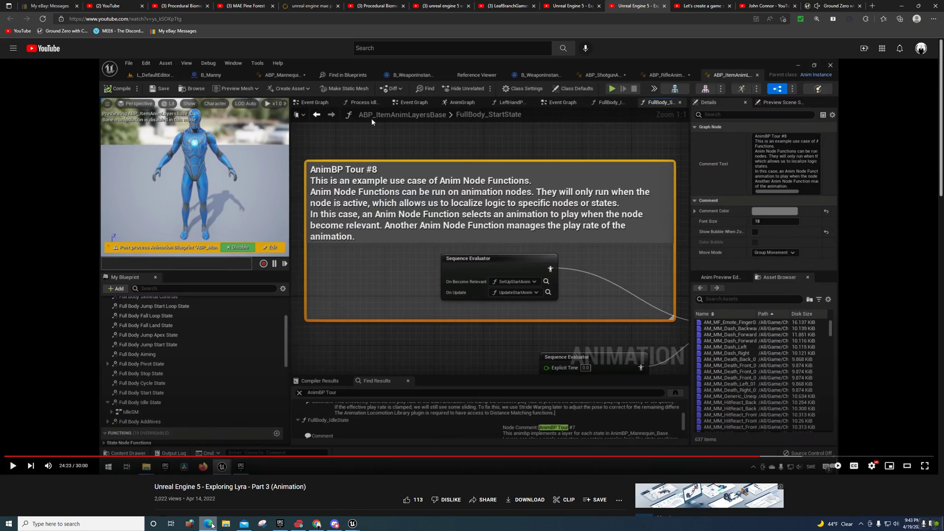
{"action": "scroll", "coordinate": [218, 192], "scroll_direction": "down", "scroll_amount": 15}
{"action": "scroll", "coordinate": [218, 192], "scroll_direction": "up", "scroll_amount": 8}
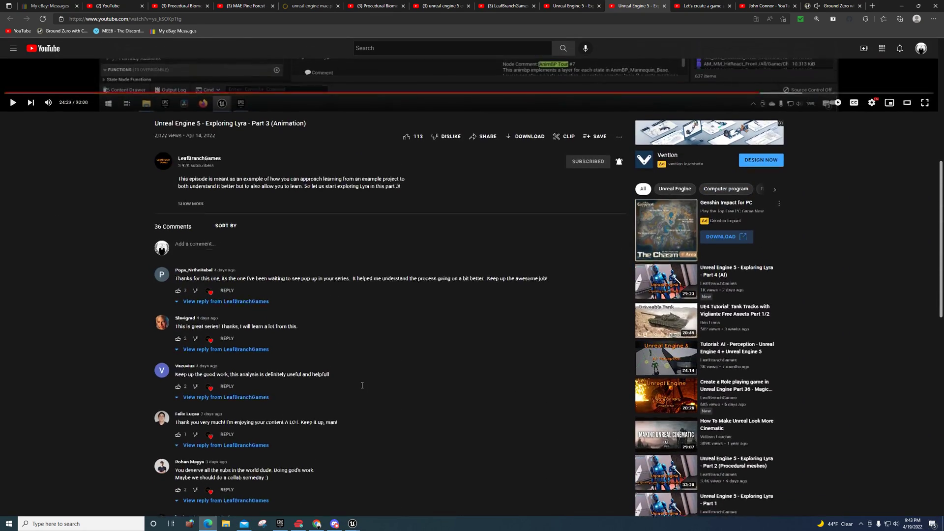
{"action": "right_click", "coordinate": [201, 165]}
{"action": "left_click", "coordinate": [232, 167]}
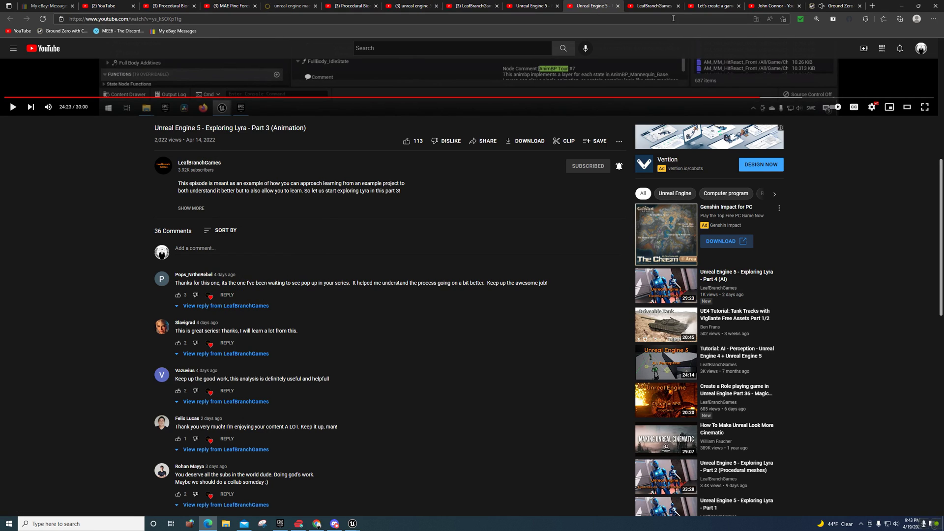
{"action": "left_click", "coordinate": [652, 5]}
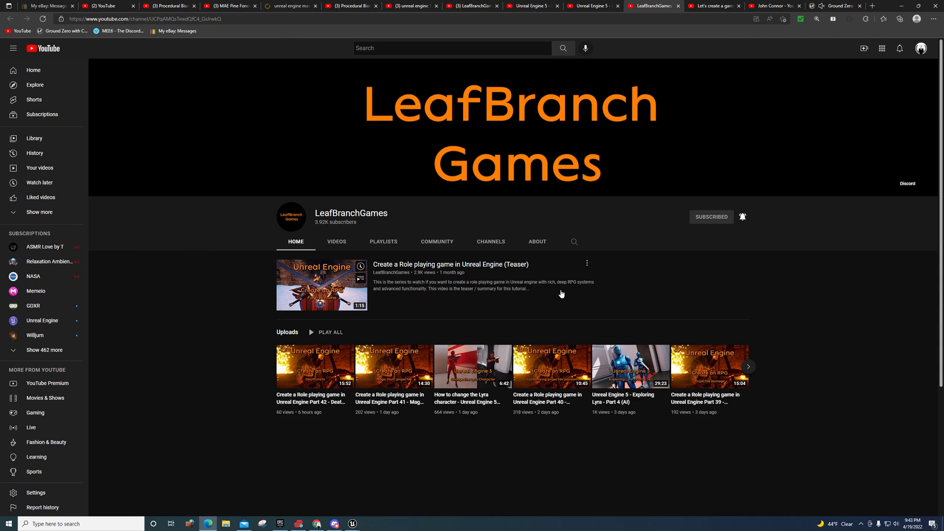
Step: Open the LeafBranchGames channel's playlists and look through them
{"action": "scroll", "coordinate": [561, 293], "scroll_direction": "down", "scroll_amount": 2}
{"action": "left_click", "coordinate": [377, 171]}
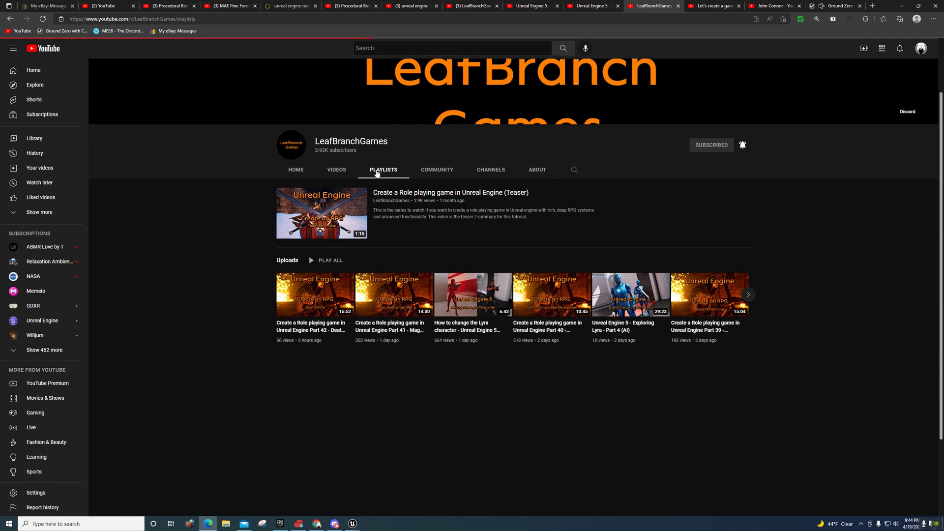
{"action": "scroll", "coordinate": [732, 275], "scroll_direction": "down", "scroll_amount": 3}
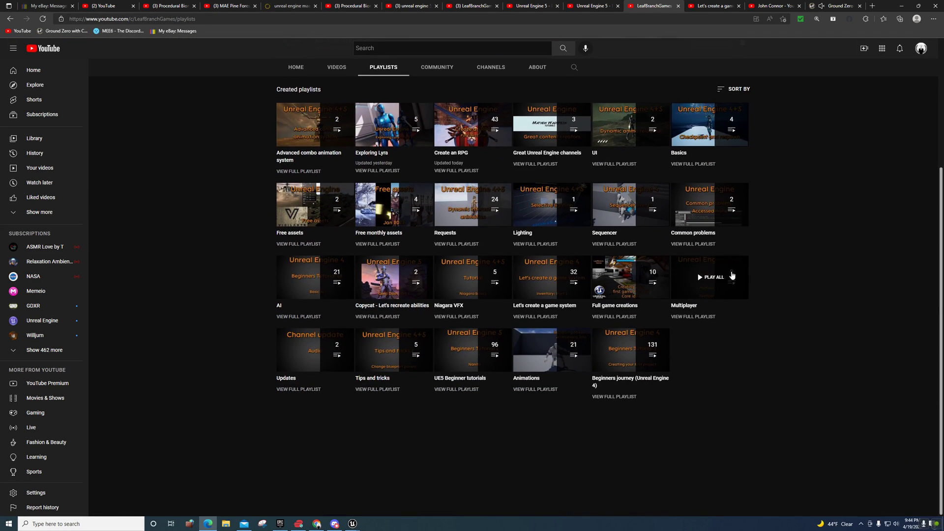
{"action": "scroll", "coordinate": [733, 275], "scroll_direction": "up", "scroll_amount": 1}
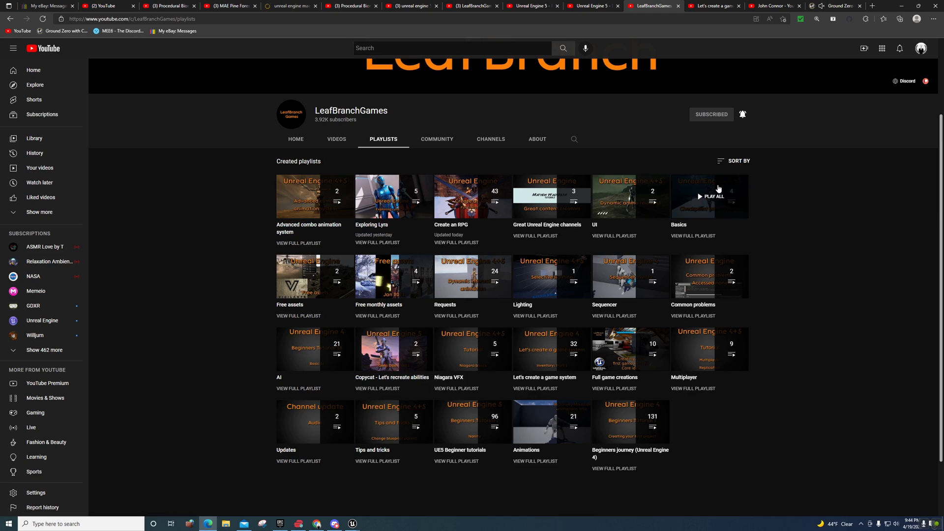